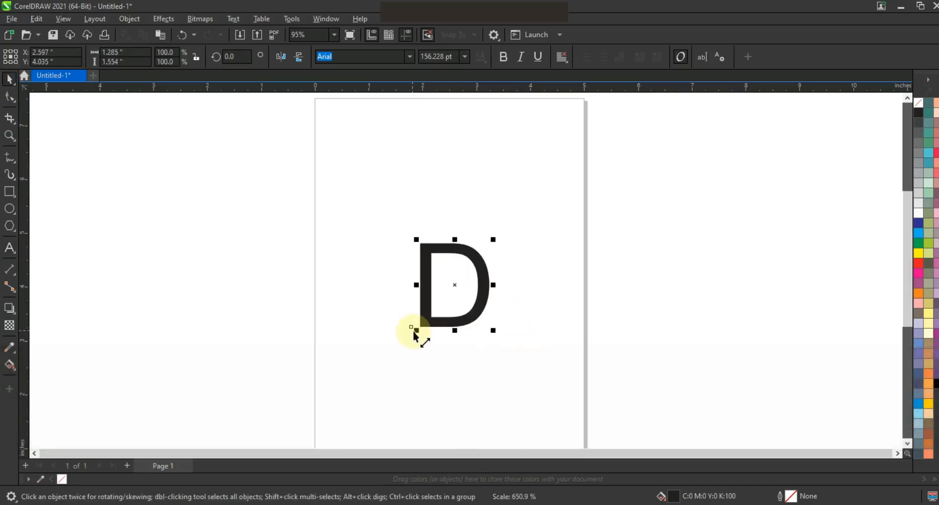
- Enlarge the letter D to about 2.65 inches tall, make it bold and position it near the page centre
left_click_drag(415, 331, 356, 386)
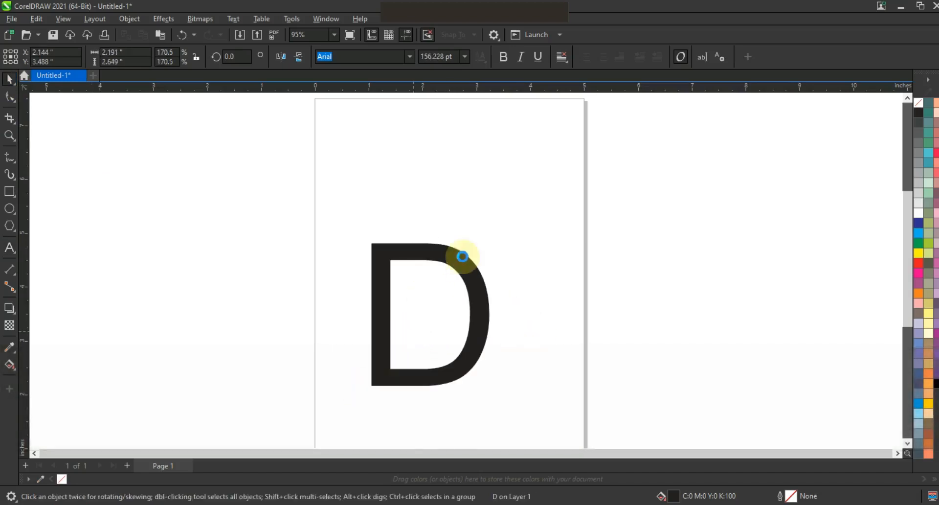
left_click(505, 61)
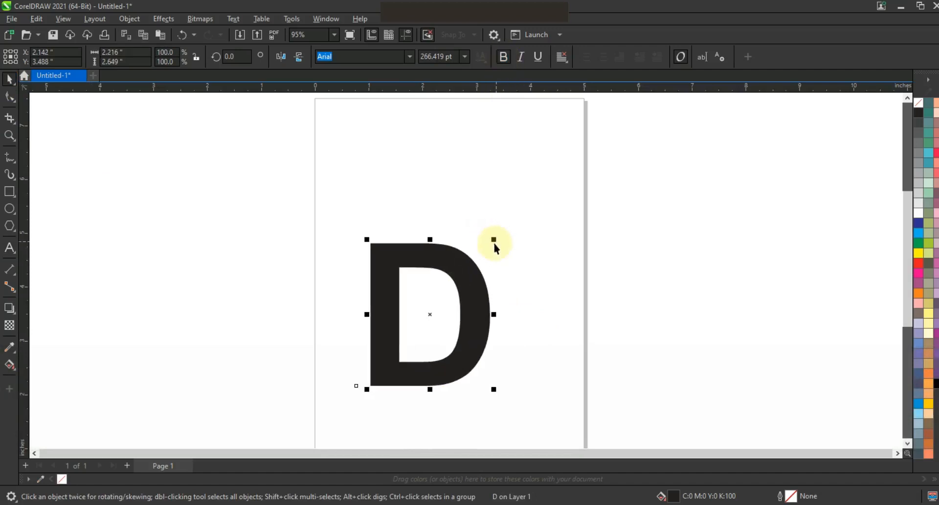
left_click_drag(465, 272, 486, 241)
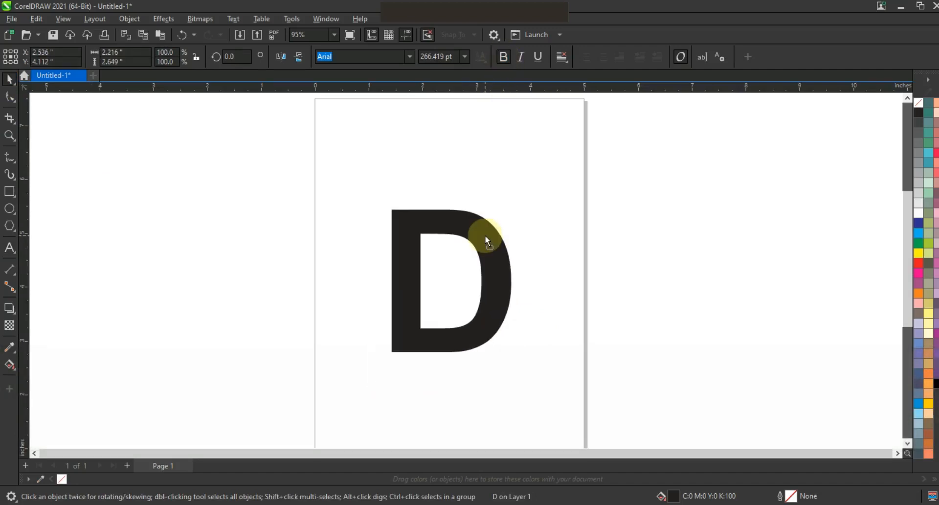
- Convert the letter D to curves and replace its fill with a thin black outline
key("ctrl+q")
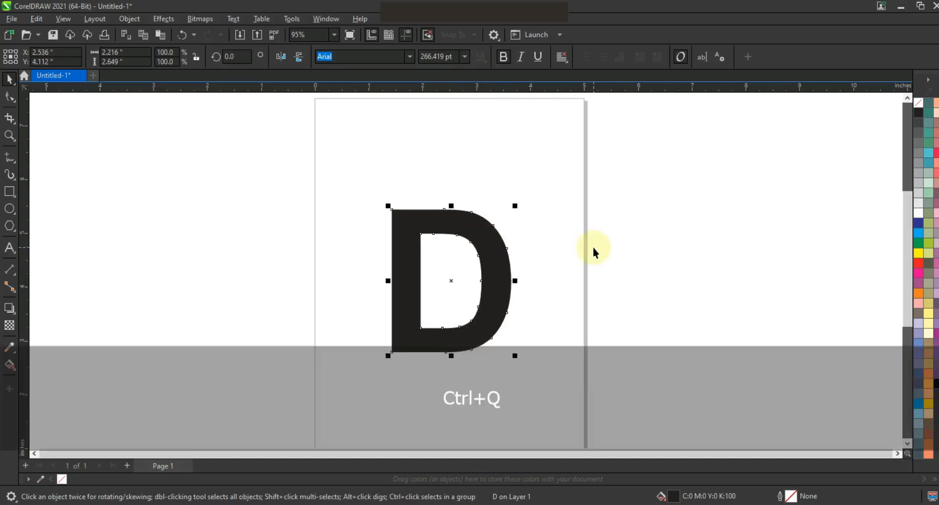
left_click(919, 102)
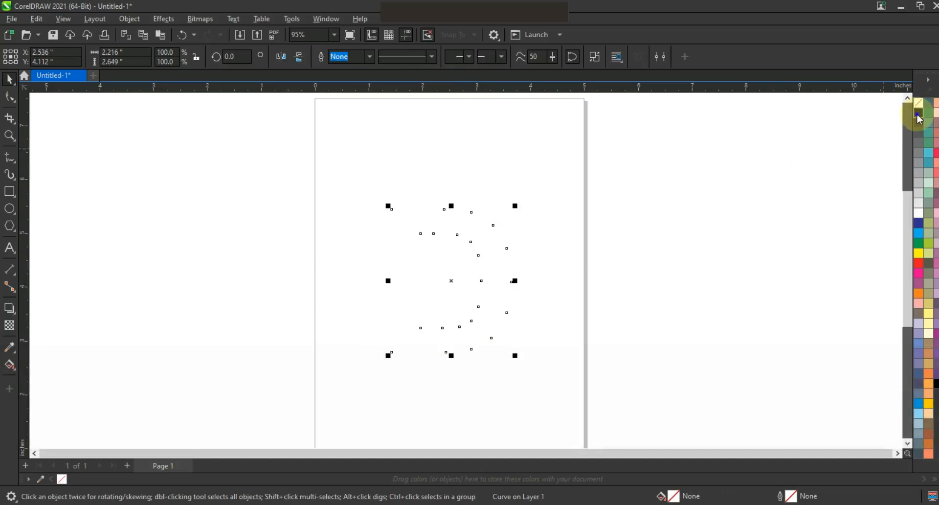
right_click(918, 116)
left_click(894, 128)
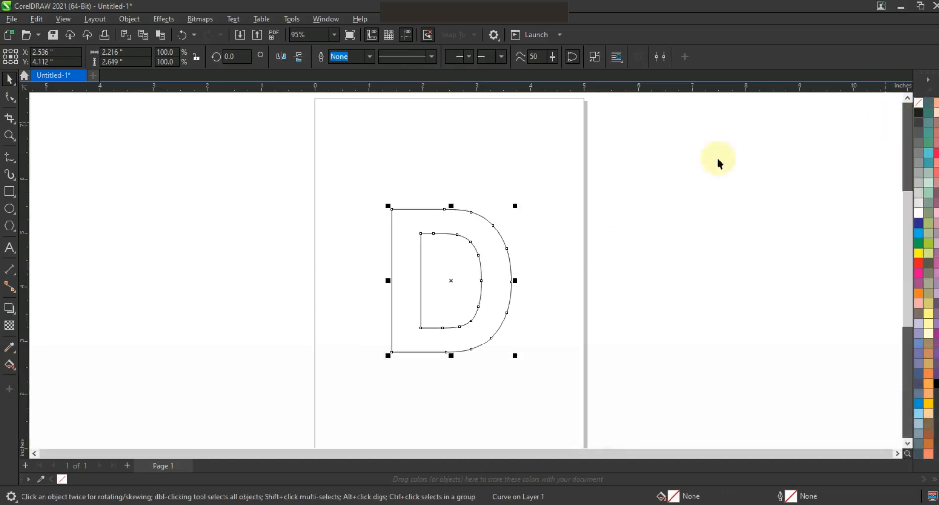
left_click(612, 211)
- Add a one-step outward contour with a 0.125-inch offset around the outlined D
left_click(10, 135)
left_click_drag(180, 126, 724, 400)
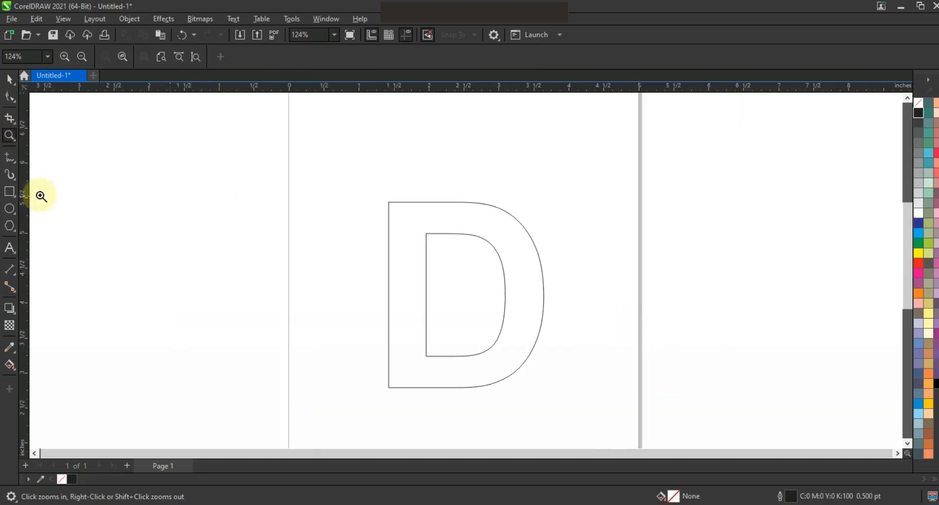
key("space")
left_click(486, 217)
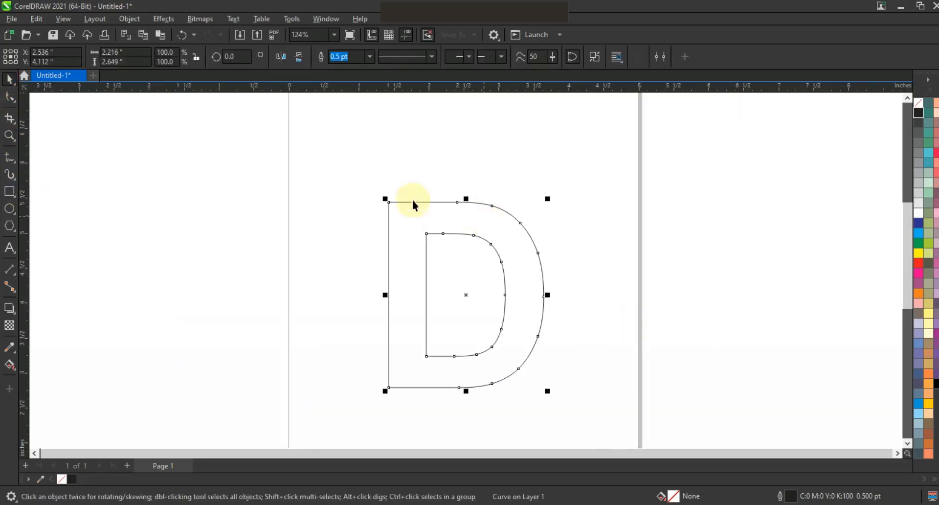
left_click(17, 317)
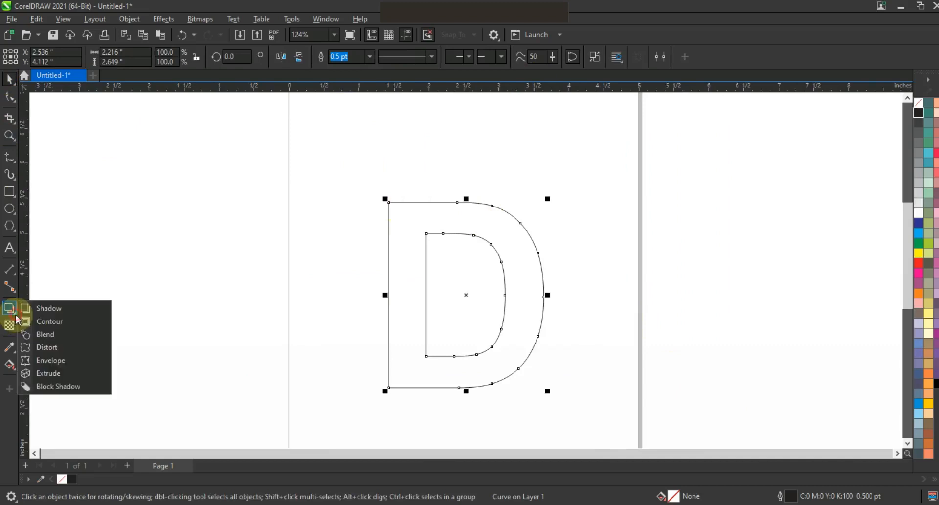
left_click(41, 321)
left_click_drag(488, 203, 487, 196)
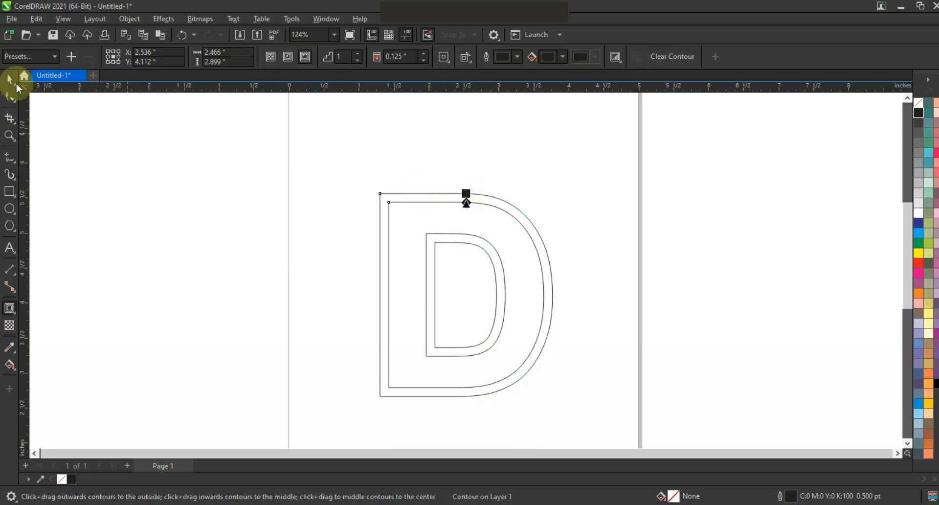
- Break the contour apart from the original D so both outlines are separate objects
left_click(9, 79)
left_click(130, 18)
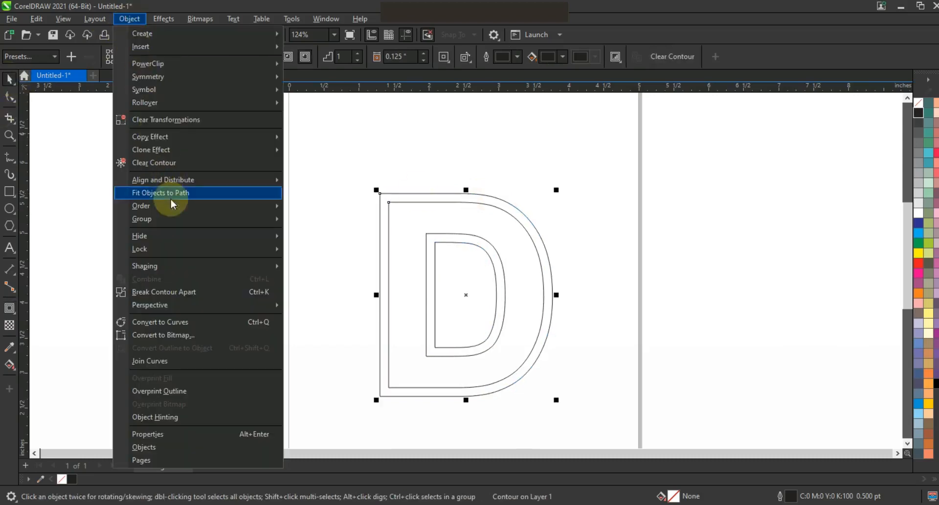
left_click(139, 291)
left_click(132, 253)
left_click_drag(490, 239, 664, 252)
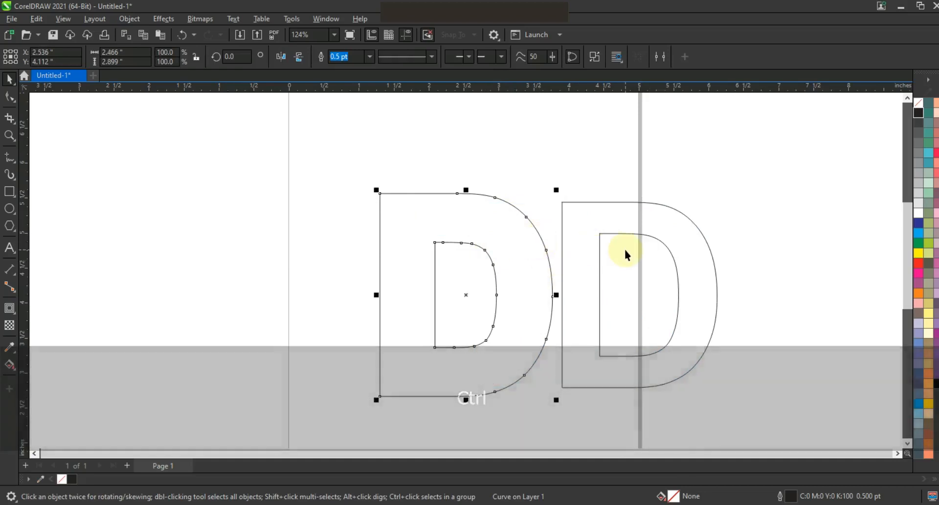
key("ctrl+z")
left_click(712, 236)
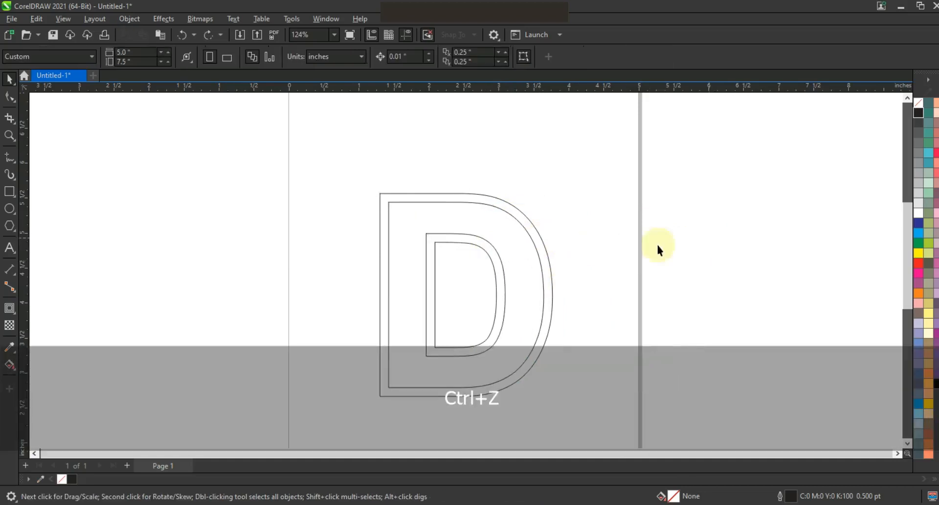
- Draw two slanted straight lines about 3 inches wide across the D, one through its upper half and one near its base
left_click(18, 160)
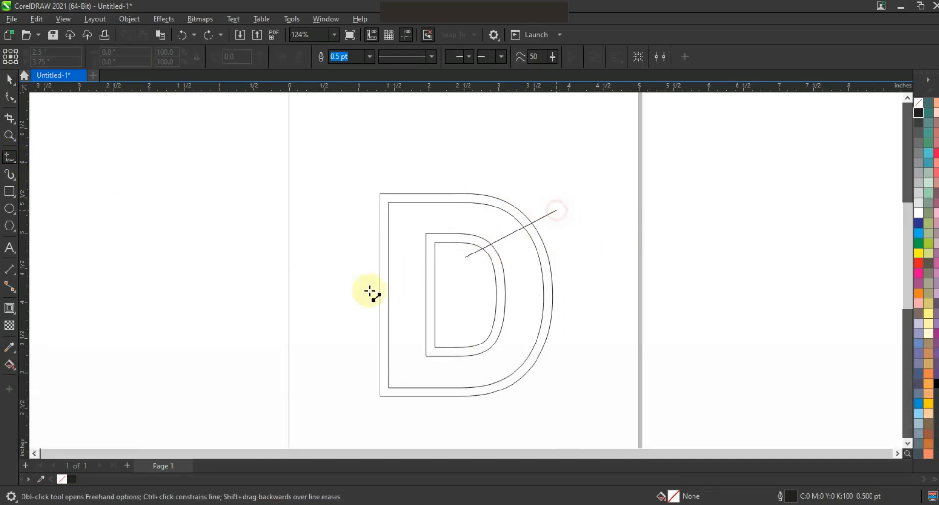
left_click(347, 295)
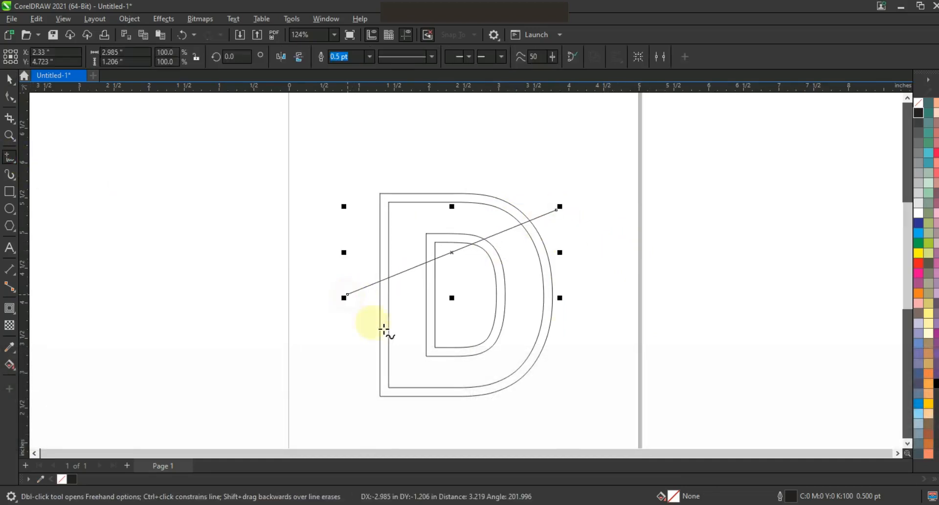
left_click(569, 328)
left_click(360, 377)
left_click(10, 79)
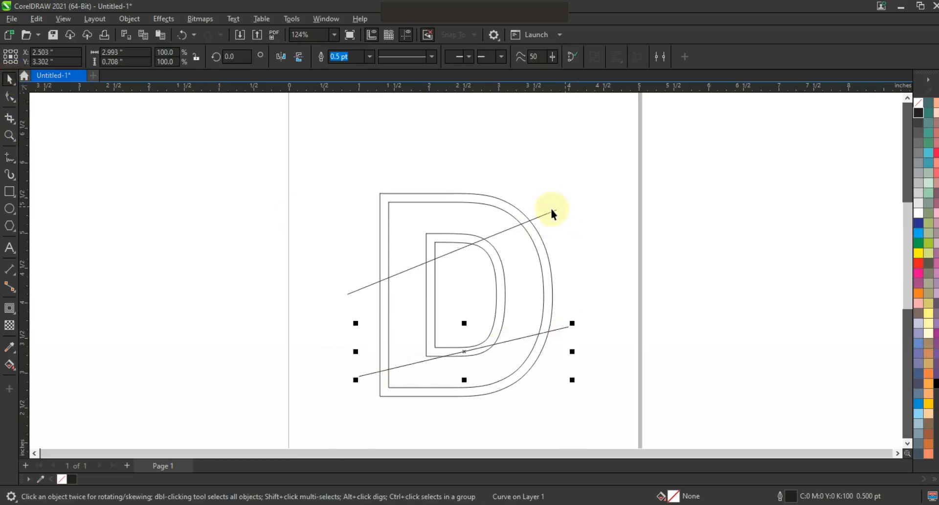
- Bend the upper line into a downward-sagging curve and shift both end nodes slightly up and to the left
left_click(560, 208)
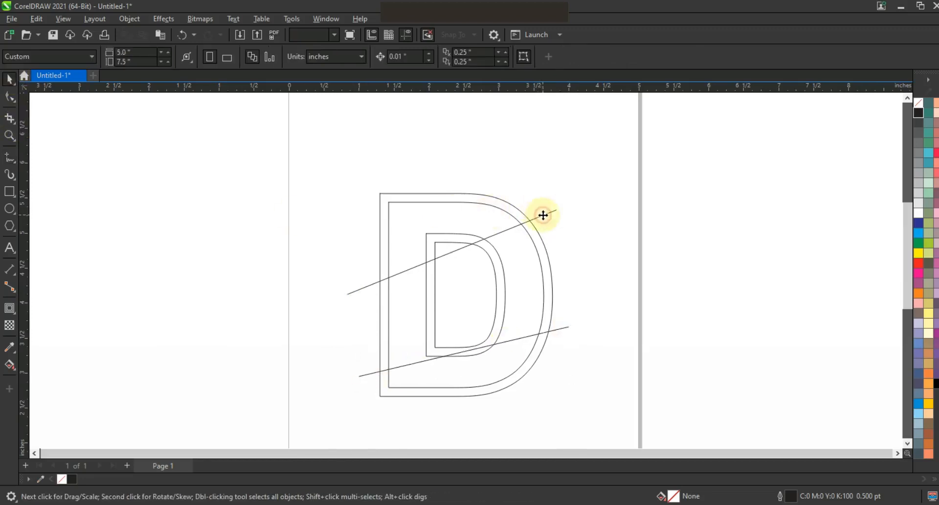
left_click(543, 216)
left_click(10, 97)
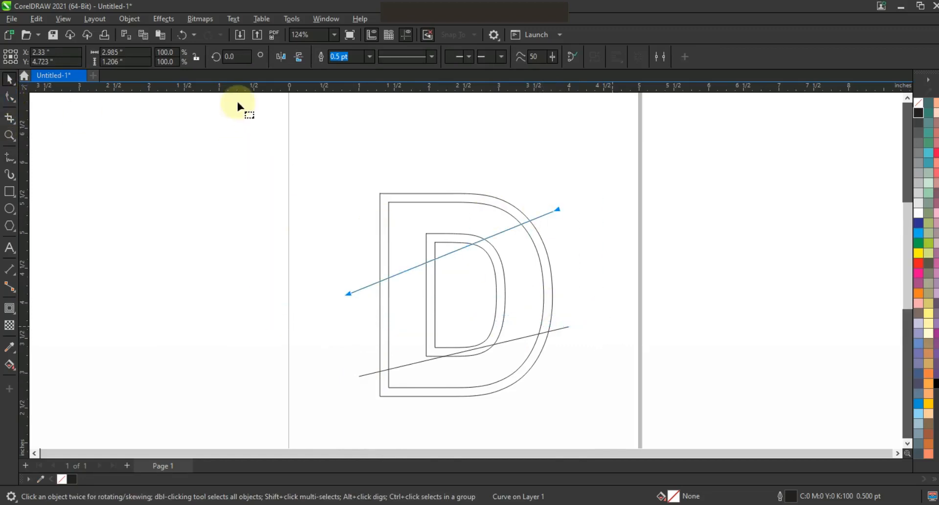
left_click_drag(449, 252, 462, 278)
left_click_drag(557, 209, 555, 204)
left_click_drag(348, 293, 342, 285)
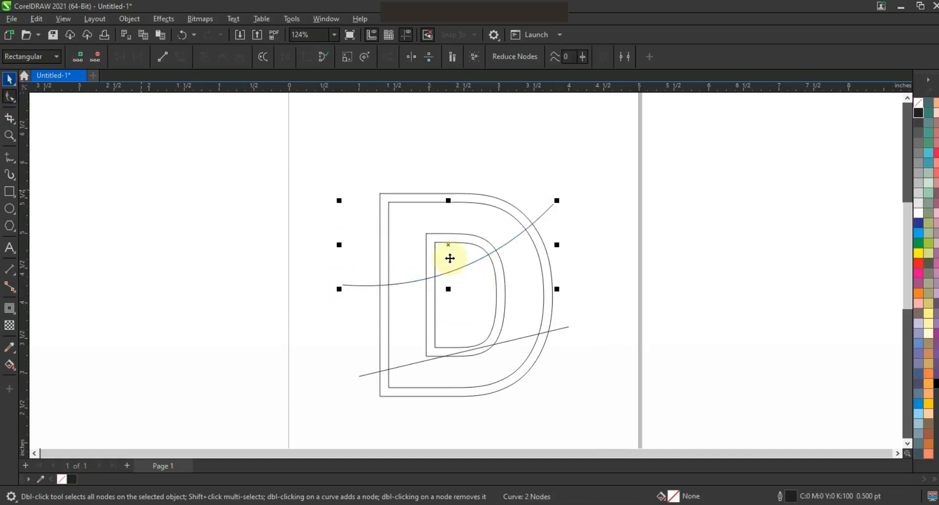
- Duplicate the upper curve slightly below the original to form a band across the D
key("space")
left_click_drag(448, 248, 457, 274)
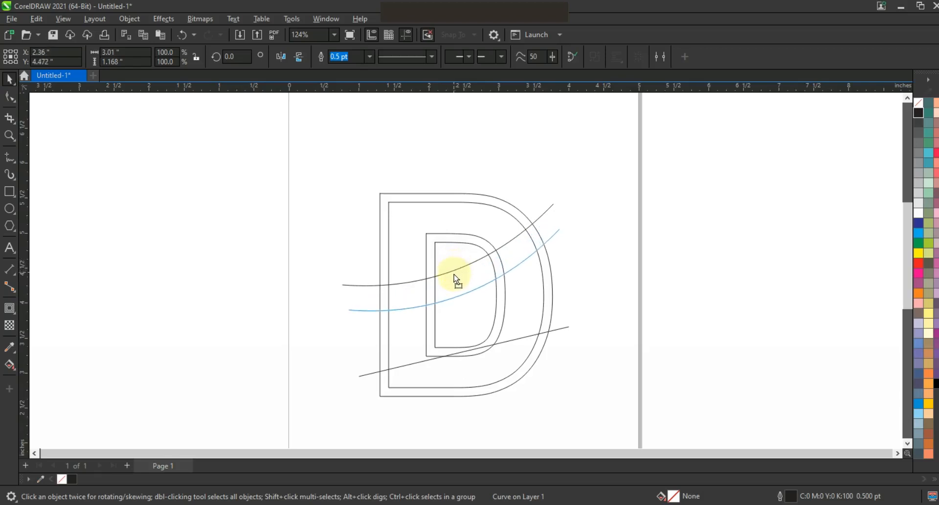
left_click_drag(460, 282, 460, 282)
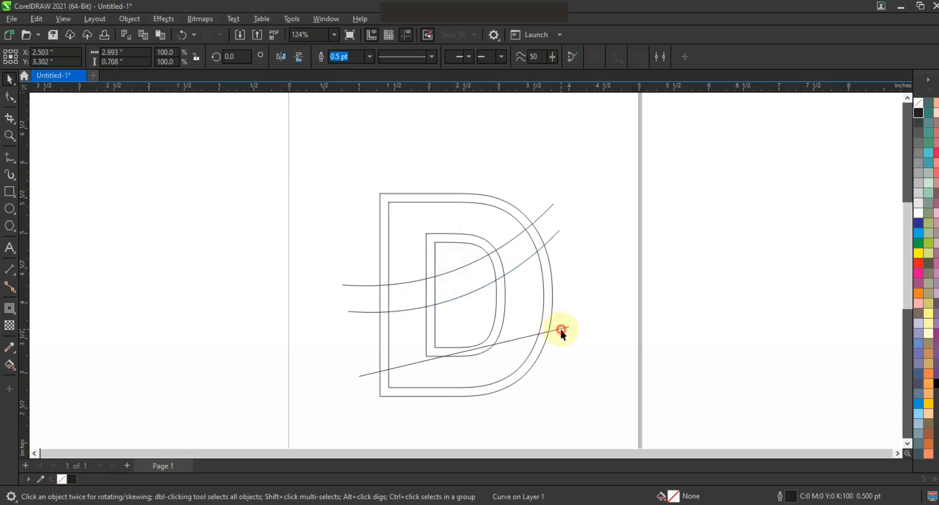
- Bend the lower line into a matching sagging curve and extend its ends beyond the D's sides
left_click(561, 329)
left_click(11, 99)
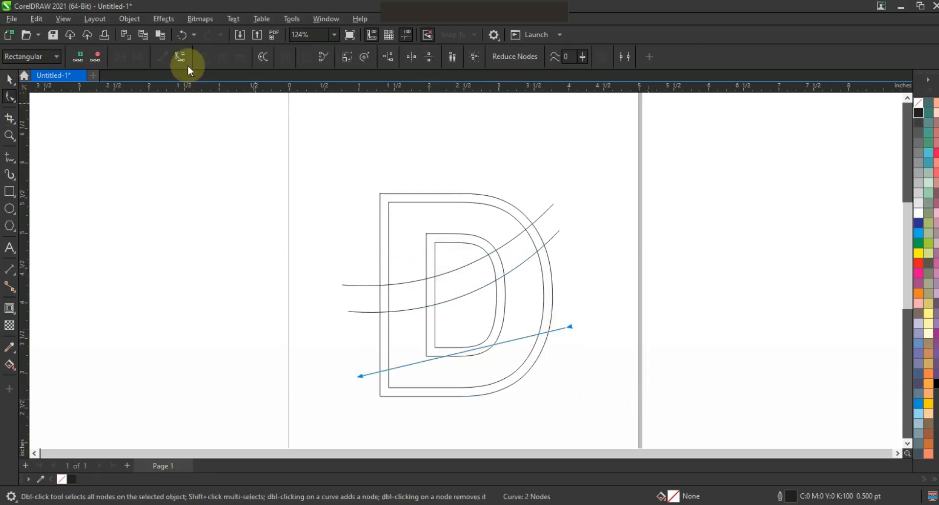
left_click_drag(470, 353, 474, 368)
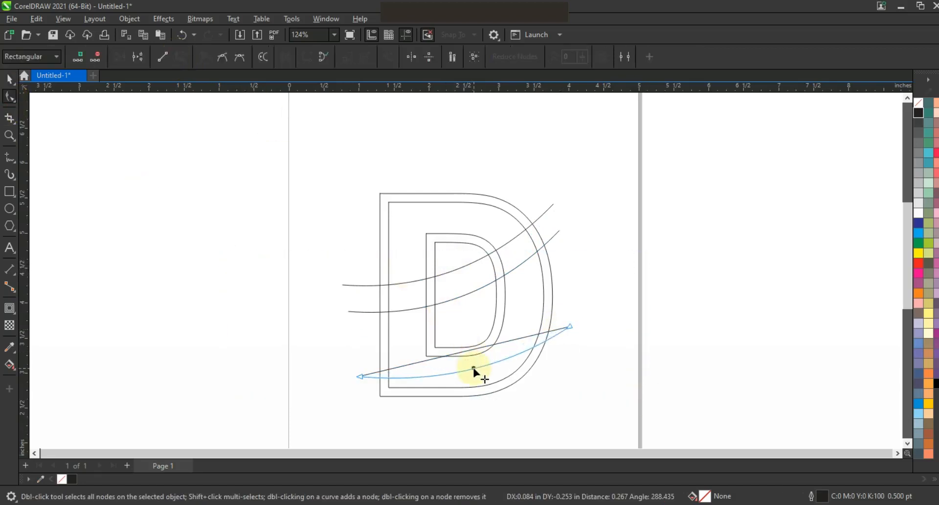
left_click_drag(570, 326, 571, 319)
left_click_drag(360, 376, 345, 372)
left_click_drag(509, 360, 519, 363)
left_click_drag(570, 319, 568, 313)
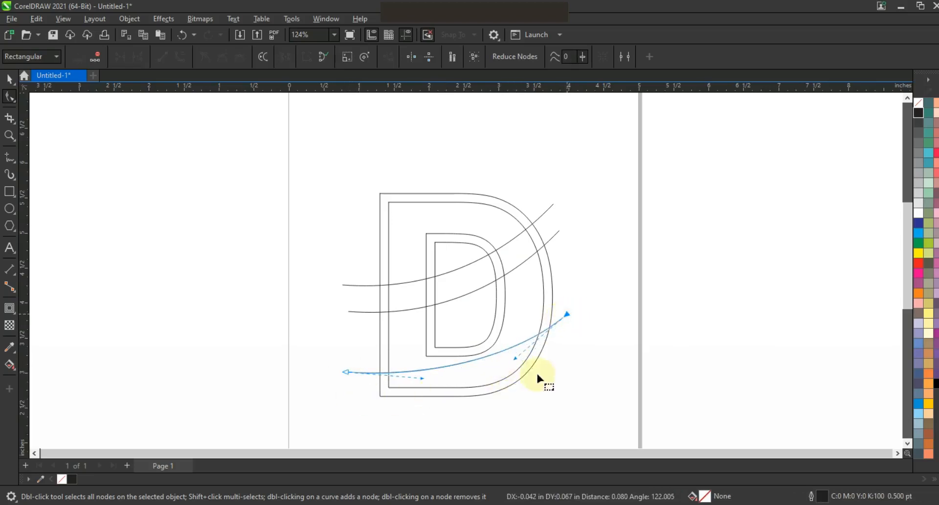
- Move the lower curve slightly down and duplicate it just below to form a narrower second band
left_click(9, 78)
left_click_drag(489, 369, 490, 375)
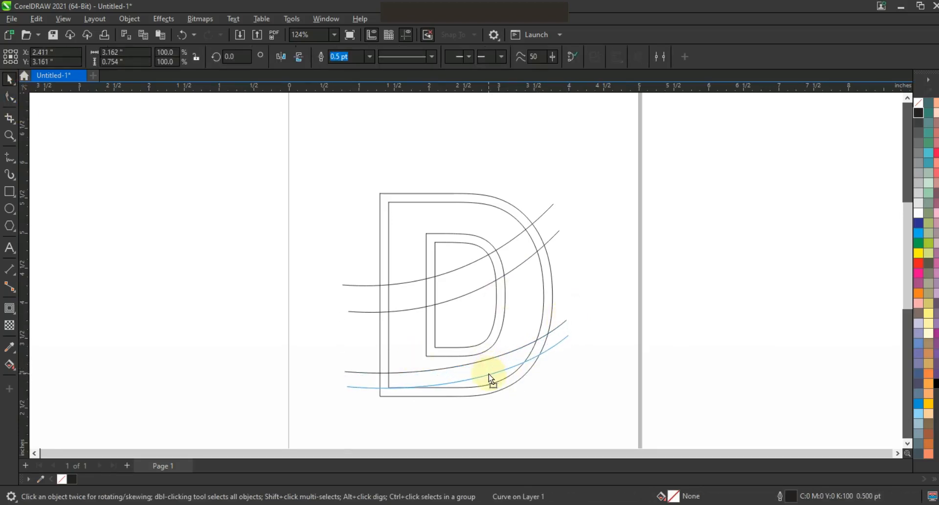
left_click_drag(487, 377, 487, 377)
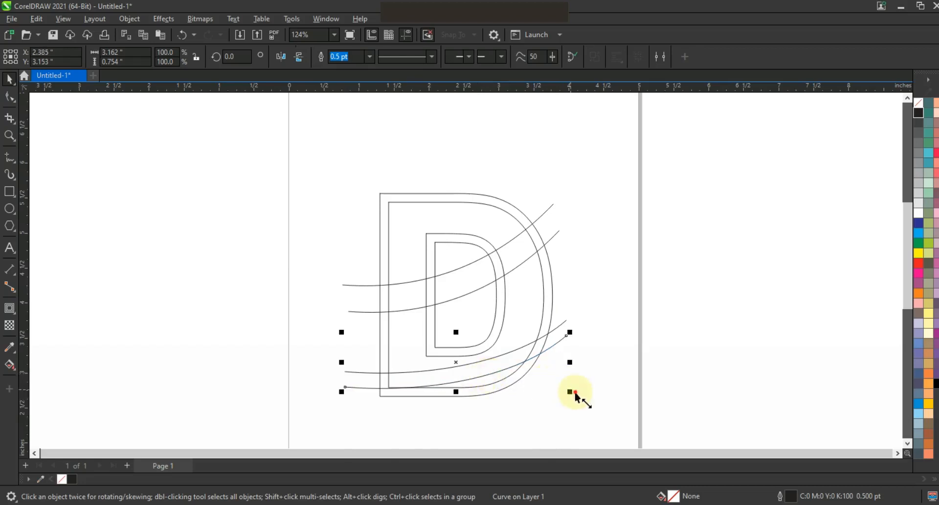
- Combine the two lower curves into one object, and do the same with the two upper curves
left_click(565, 329, "shift")
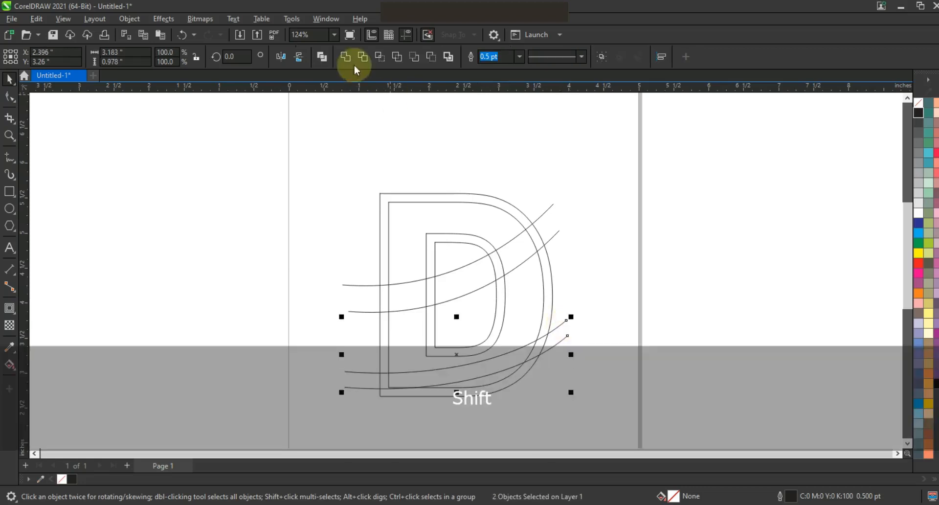
left_click(551, 236)
left_click(552, 236)
left_click(548, 211, "shift")
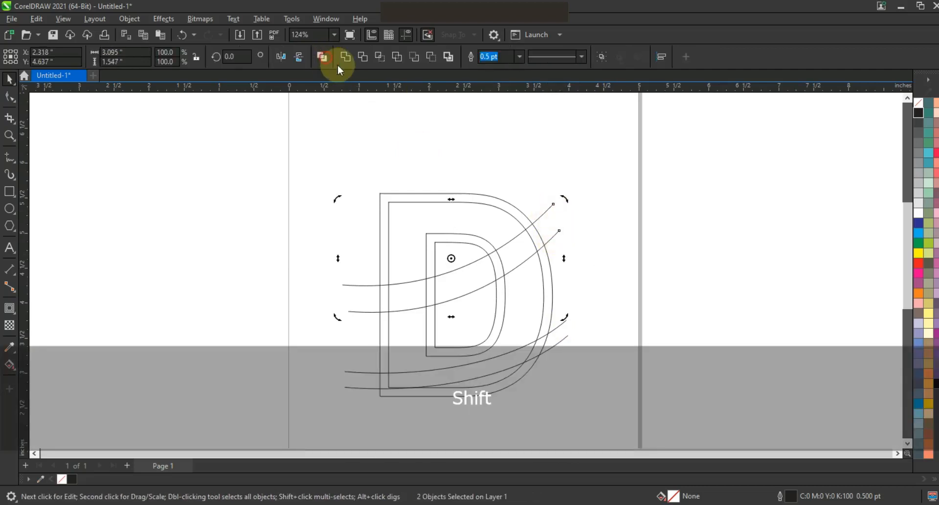
- Move the smaller original D outline horizontally to the left of the larger D, clear of the curves
left_click(495, 210)
left_click_drag(501, 210, 336, 168)
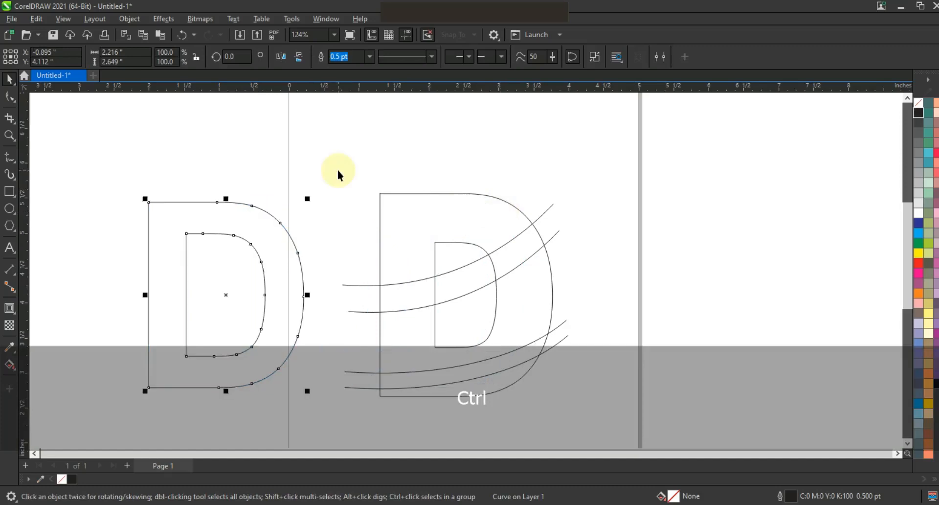
left_click(337, 167)
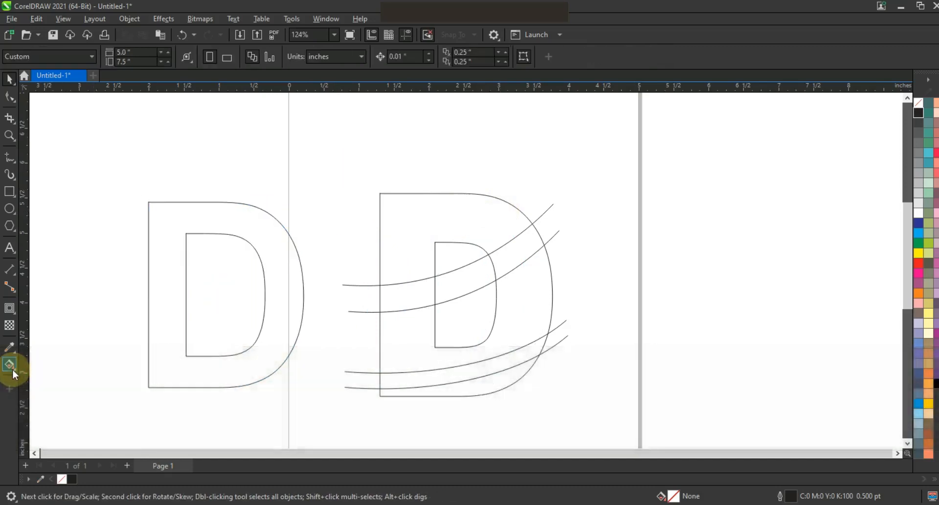
- Smart Fill the three D sections outside the two curved bands with grey #858585 and a 0.5 pt black outline
left_click(14, 369)
left_click(39, 377)
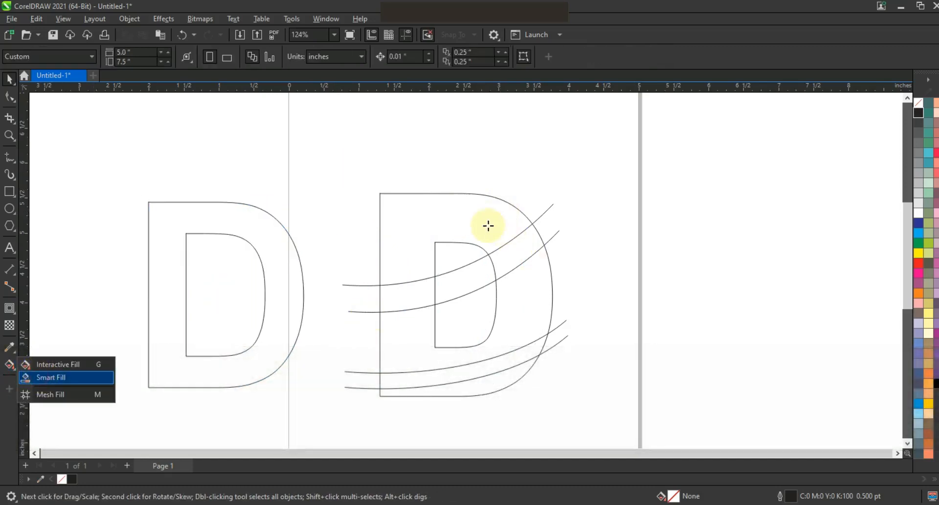
left_click(487, 224)
left_click(536, 306)
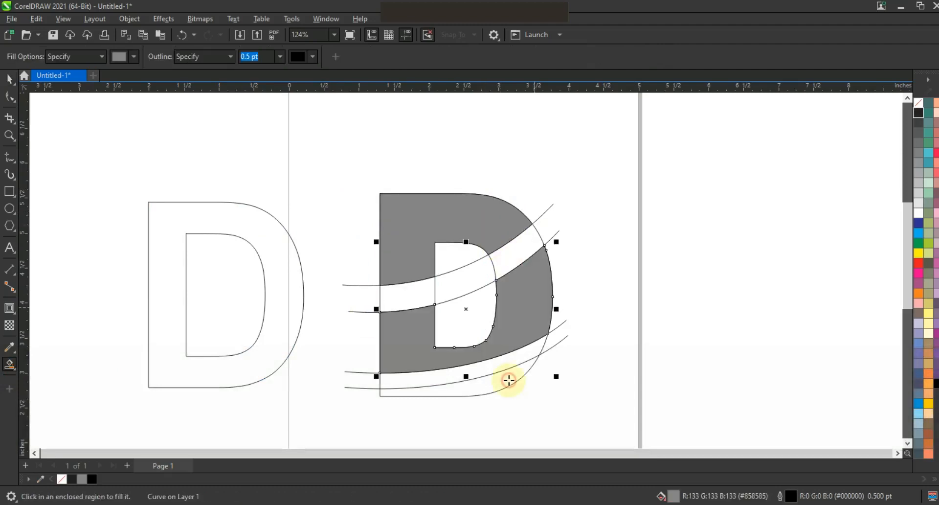
left_click(508, 377)
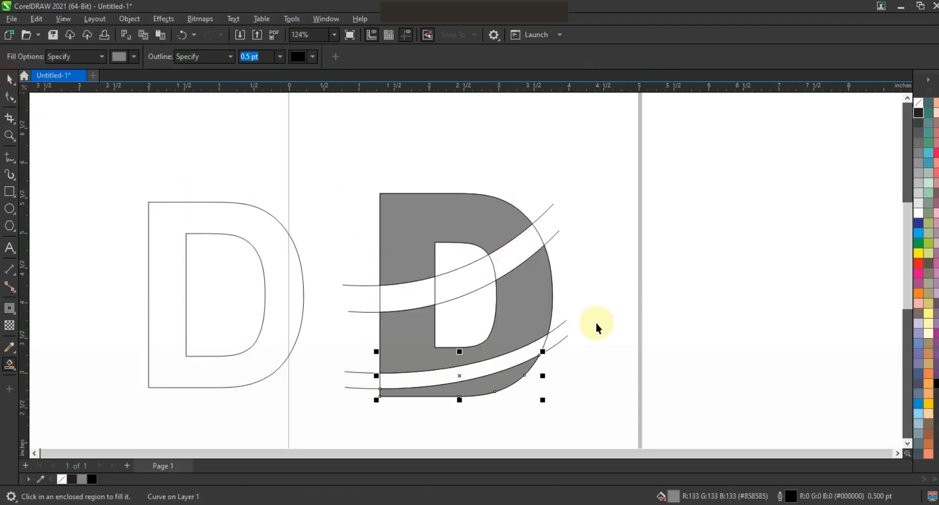
- Delete both pairs of cutting curves and the leftover larger D outline, keeping the filled sections
key("space")
left_click(560, 328)
key("Delete")
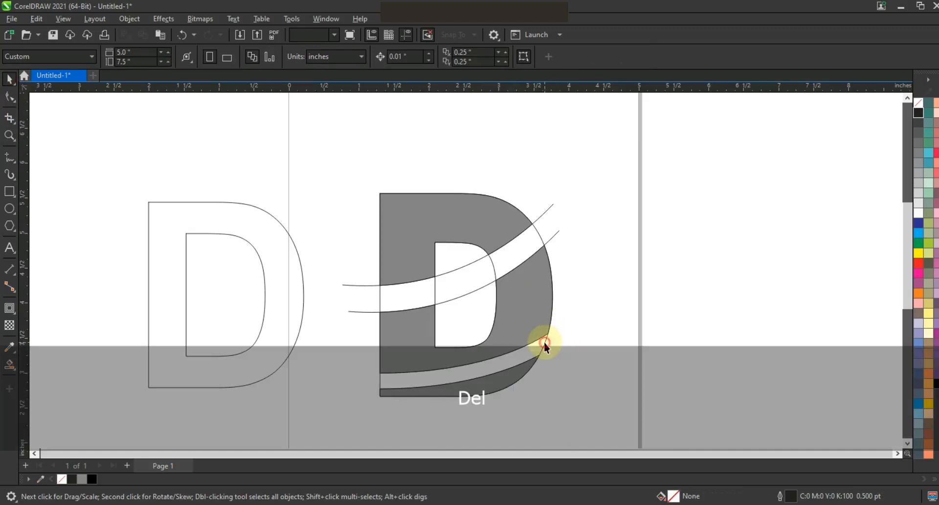
key("Delete")
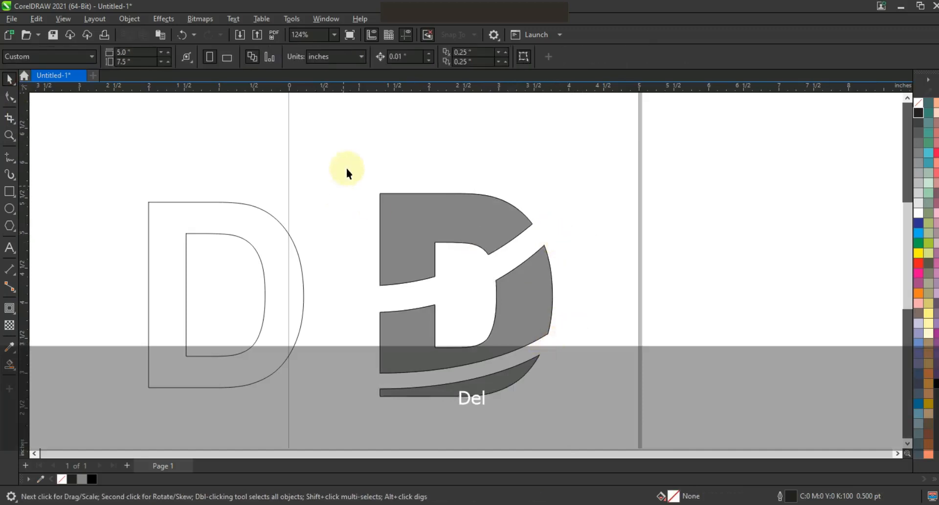
- Weld the three grey sections into one object and centre the smaller D outline horizontally on it, behind the sections
left_click_drag(548, 400, 569, 410)
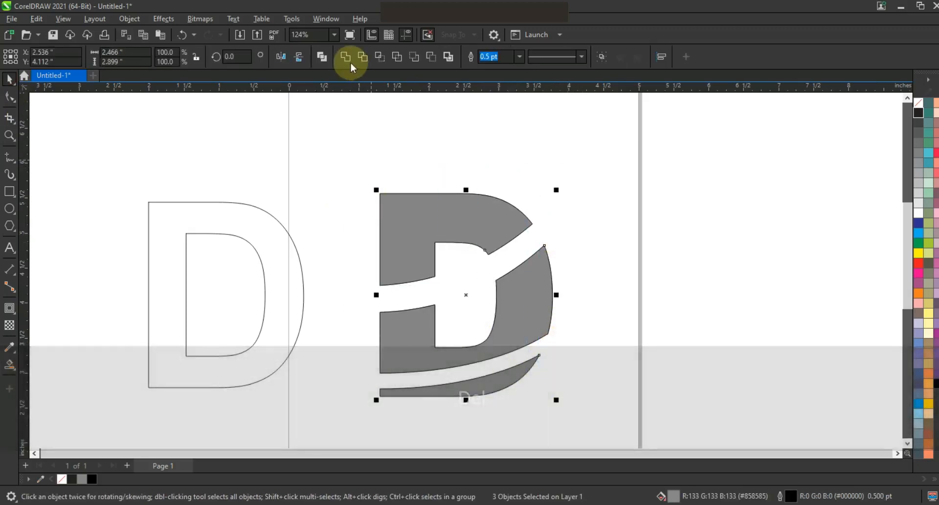
left_click(351, 66)
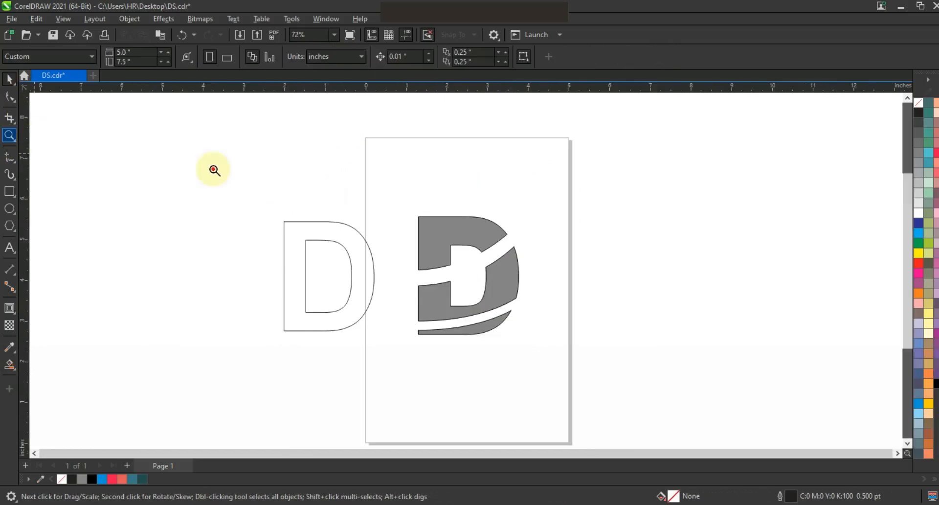
left_click_drag(205, 156, 570, 382)
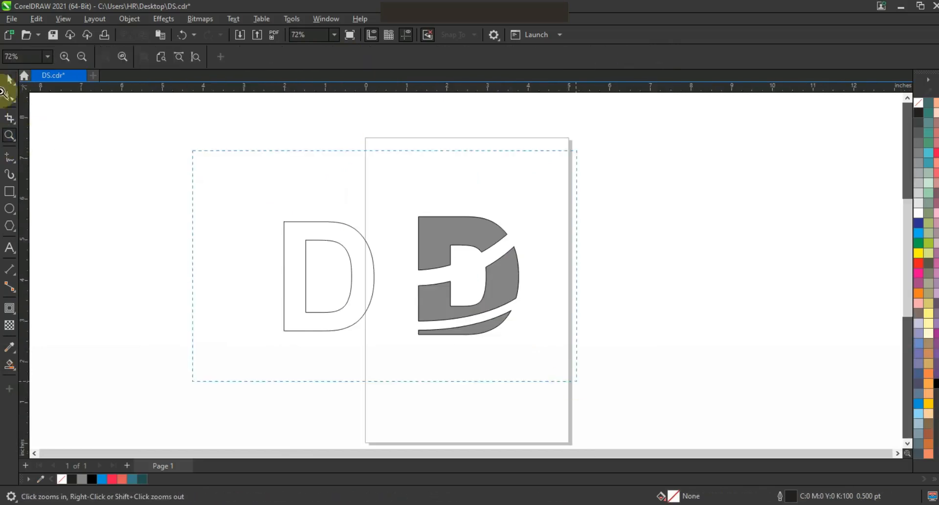
left_click(10, 85)
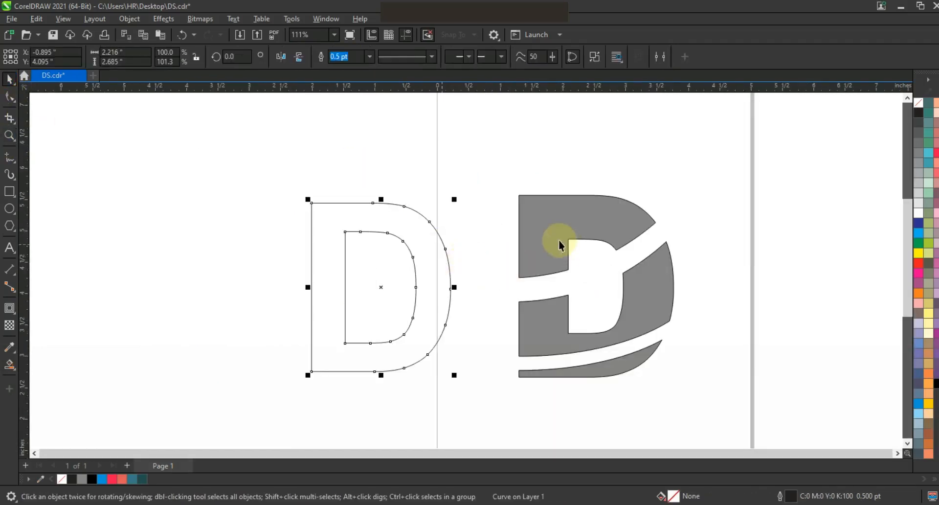
left_click(547, 237)
left_click(436, 245)
left_click(510, 224, "shift")
key("c")
left_click(556, 262)
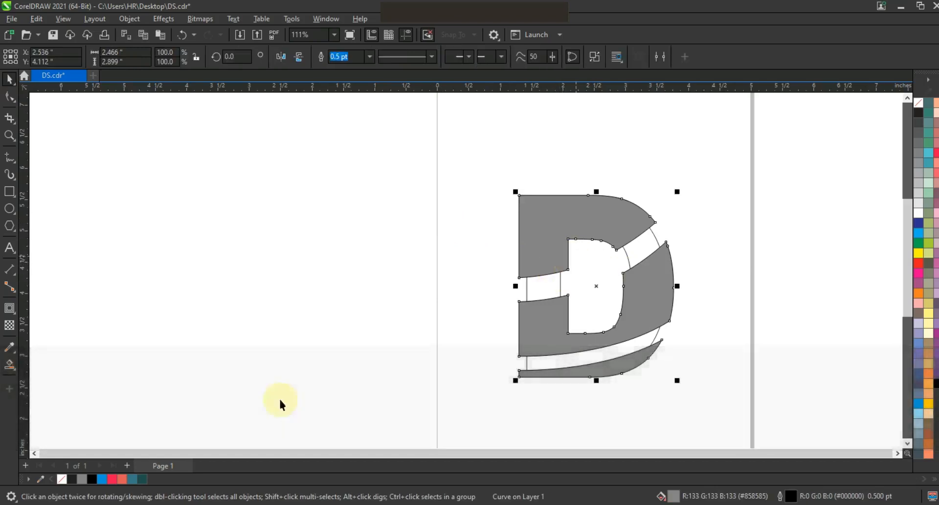
- Fill the sliced outer sections with coral and the smaller D behind them with teal #387A86
left_click(121, 479)
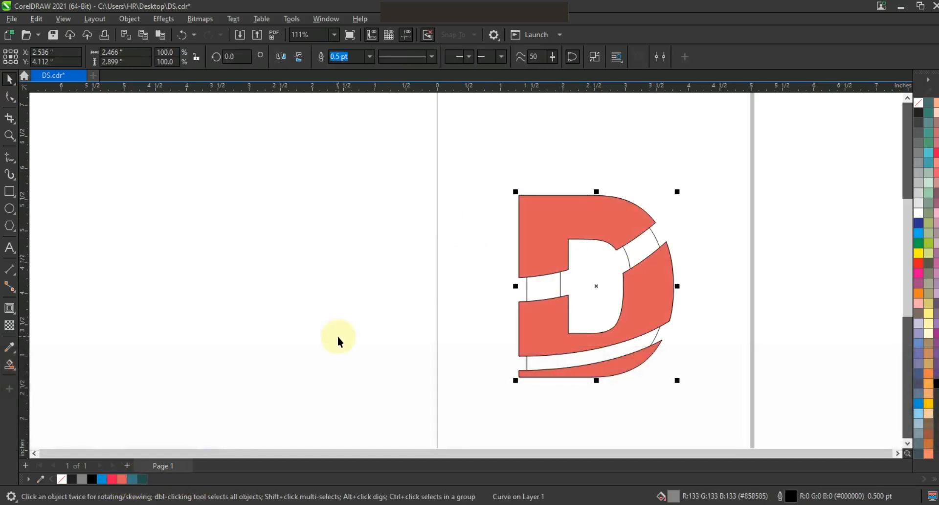
left_click(552, 277)
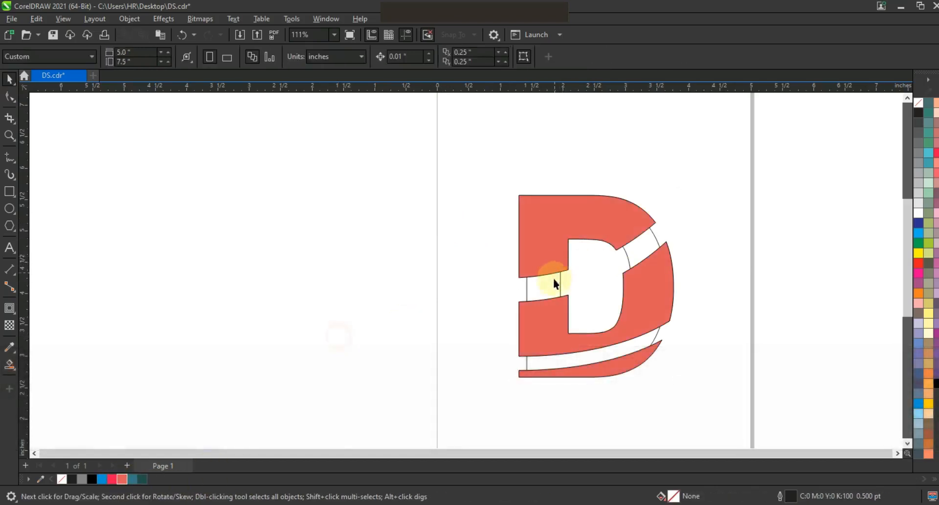
left_click(132, 482)
- Remove the outlines from both the coral sections and the teal D
left_click(640, 398)
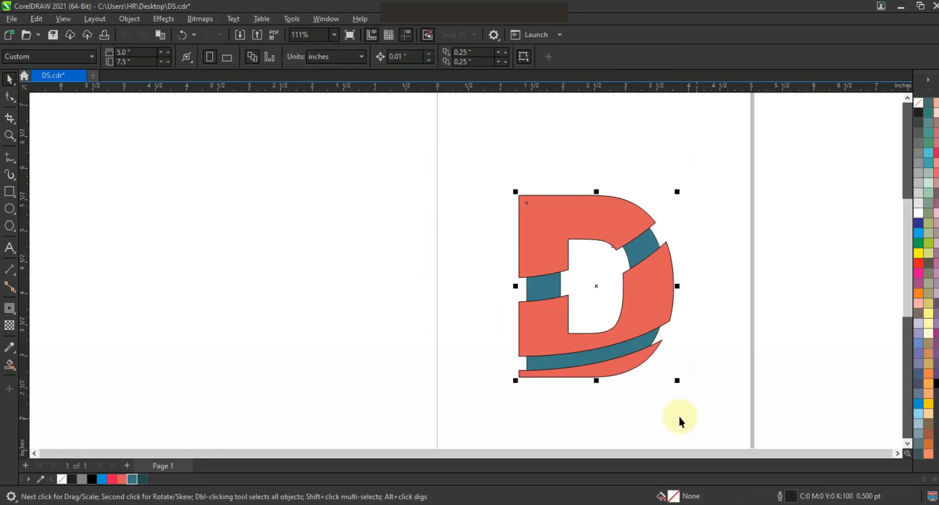
right_click(919, 103)
left_click(854, 128)
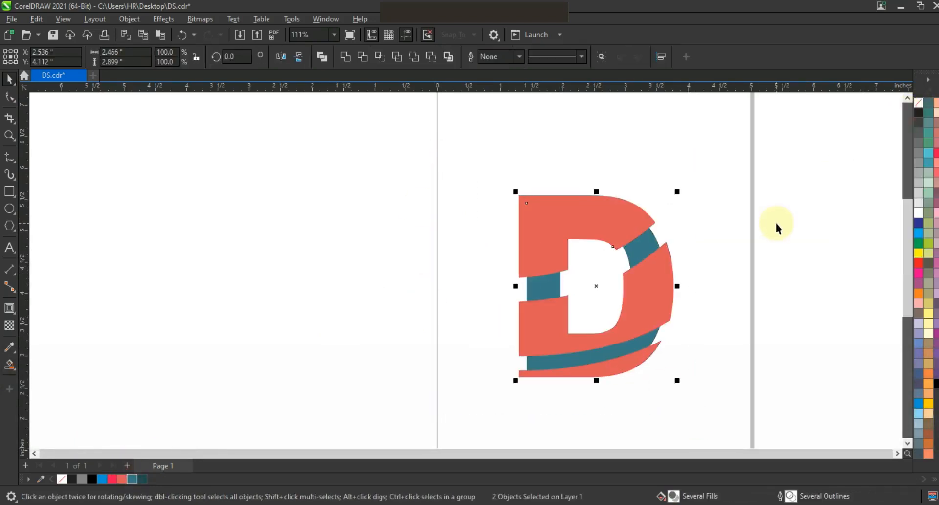
left_click(778, 228)
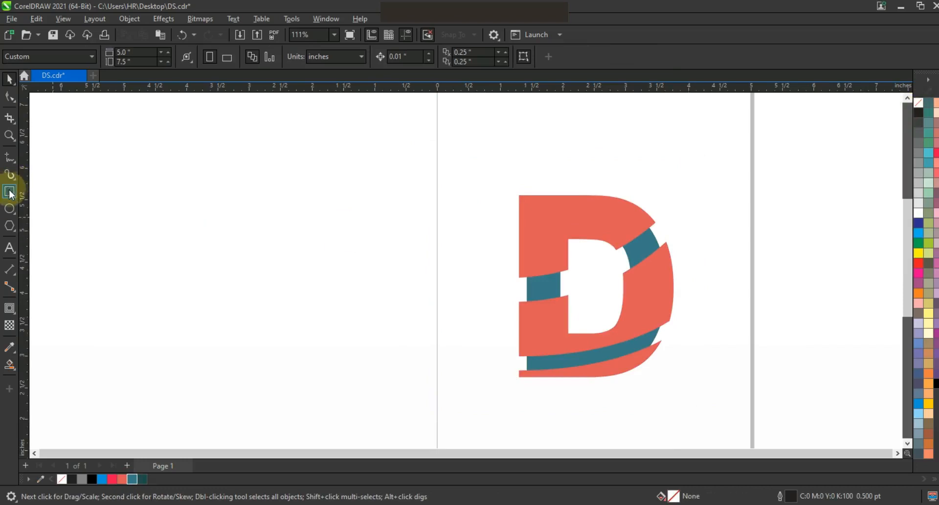
- Draw a very thin vertical rectangle about 0.02 in wide and 4.57 in high in the empty area beside the D
left_click(10, 193)
left_click_drag(195, 102, 197, 390)
left_click(10, 80)
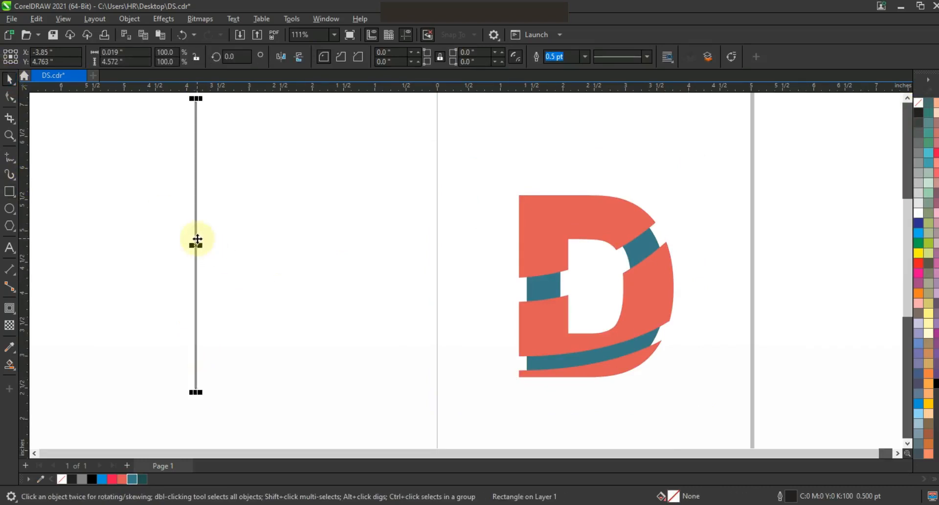
- Duplicate the thin rectangle horizontally at even spacing of about 0.09 in until there is a row of 27 strips
left_click_drag(196, 241, 200, 239)
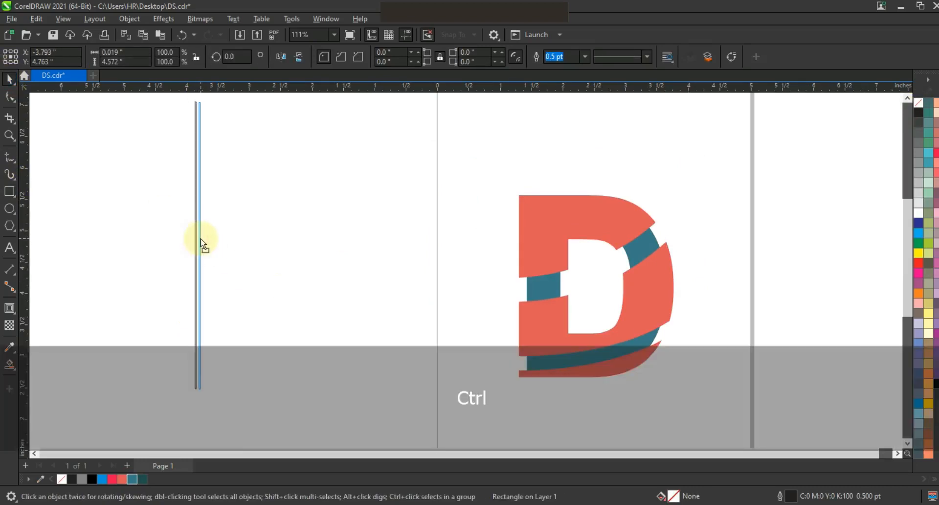
key("shift+F2")
key("ctrl+r")
key("ctrl+r")
key("ctrl+r")
key("ctrl+r")
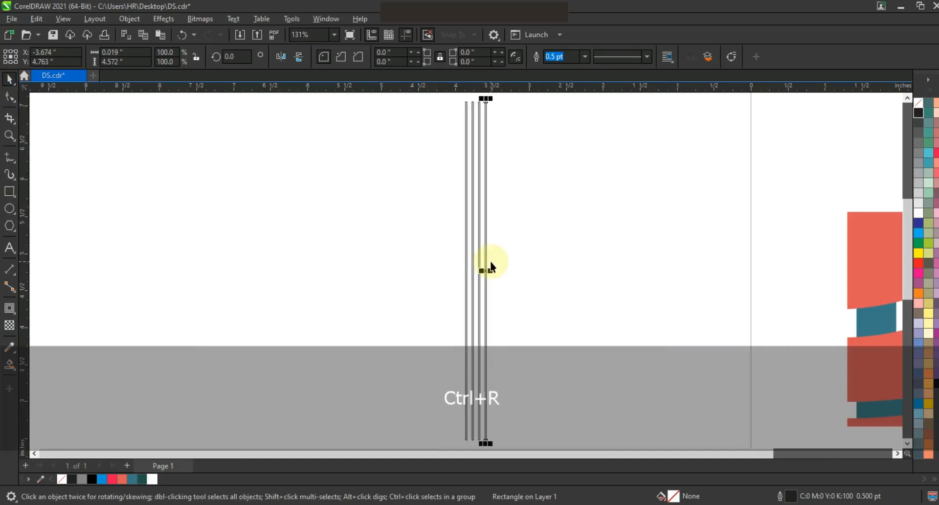
key("ctrl+r")
key("ctrl+r")
key("ctrl+r")
key("ctrl+r")
key("ctrl+r")
key("ctrl+r")
key("ctrl+r")
key("ctrl+r")
key("ctrl+r")
key("ctrl+r")
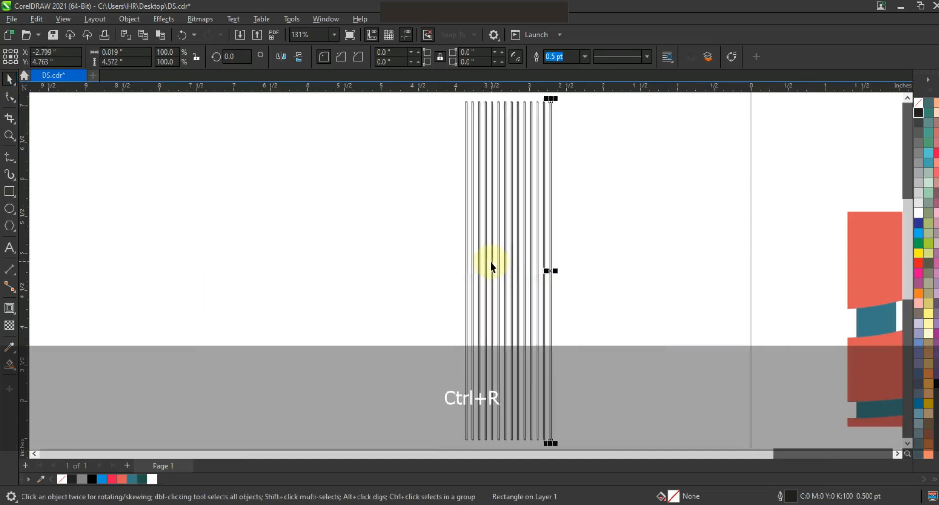
key("ctrl+r")
key("ctrl+r")
key("ctrl+r")
key("ctrl+r")
key("ctrl+r")
key("ctrl+r")
key("ctrl+r")
key("ctrl+r")
key("ctrl+r")
key("ctrl+r")
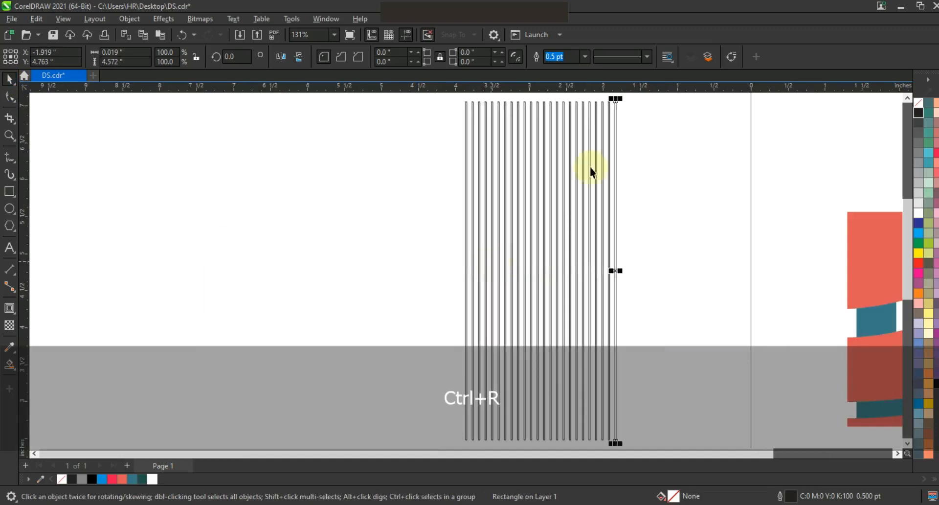
key("ctrl+r")
- Weld all the strips into one object about 2.04 in wide with a black fill and no outline
left_click_drag(654, 99, 407, 418)
key("shift+F2")
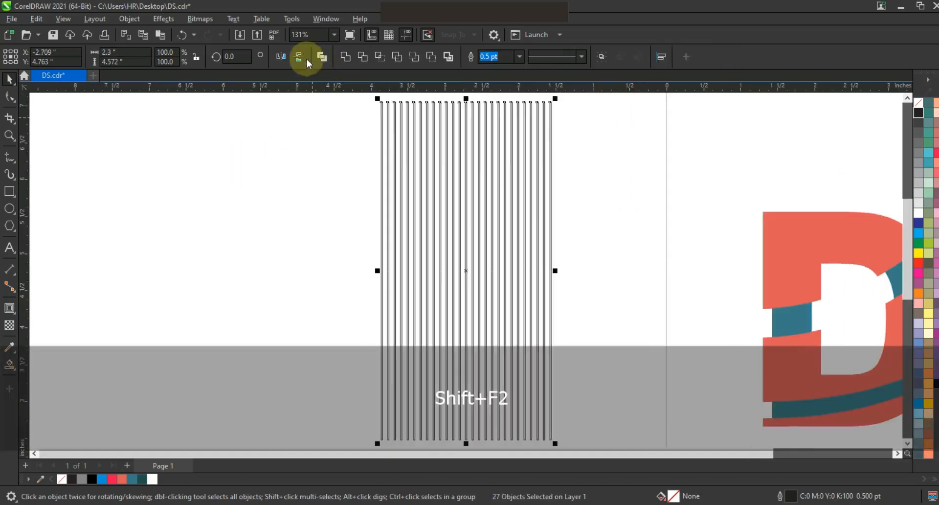
left_click(345, 56)
left_click_drag(556, 271, 545, 271)
right_click(919, 113)
left_click(903, 114)
- Centre the strips horizontally on the teal D, narrow them to about 1.95 in wide and fill them white
left_click(794, 324, "shift")
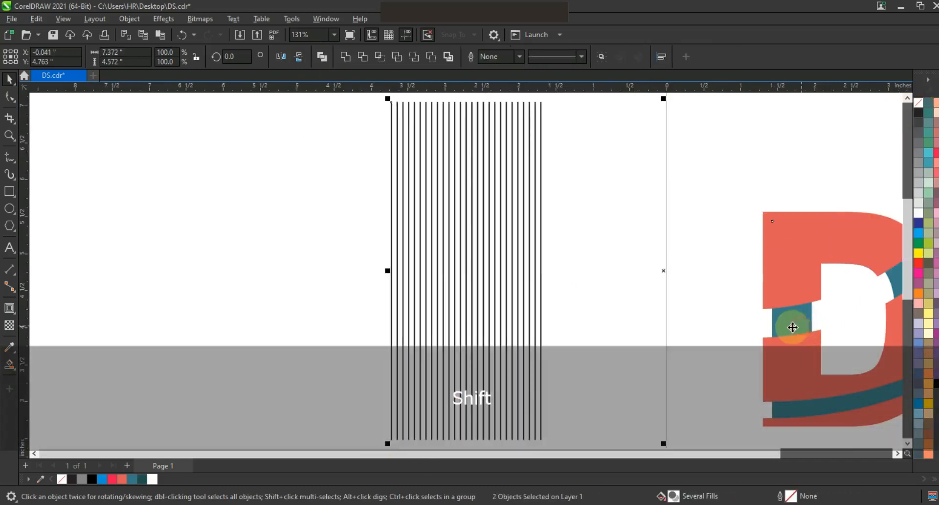
key("c")
left_click(783, 331)
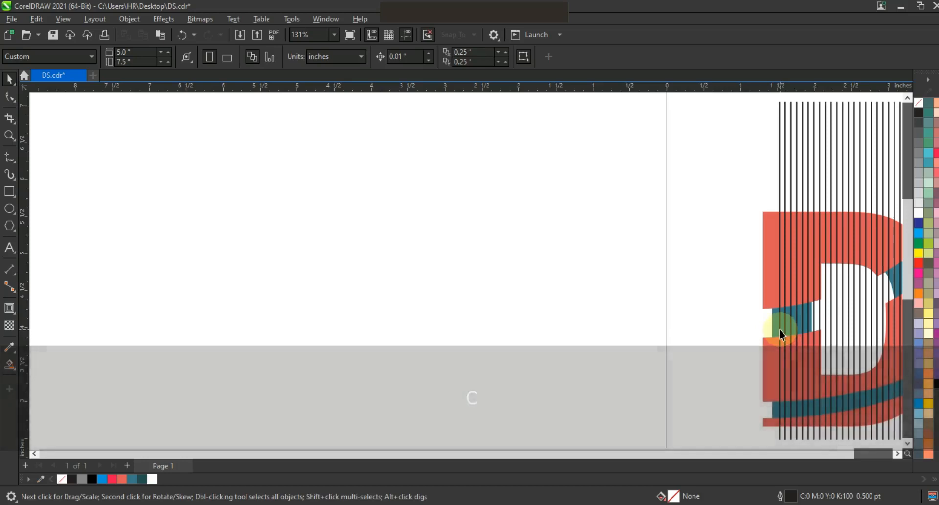
key("shift+F2")
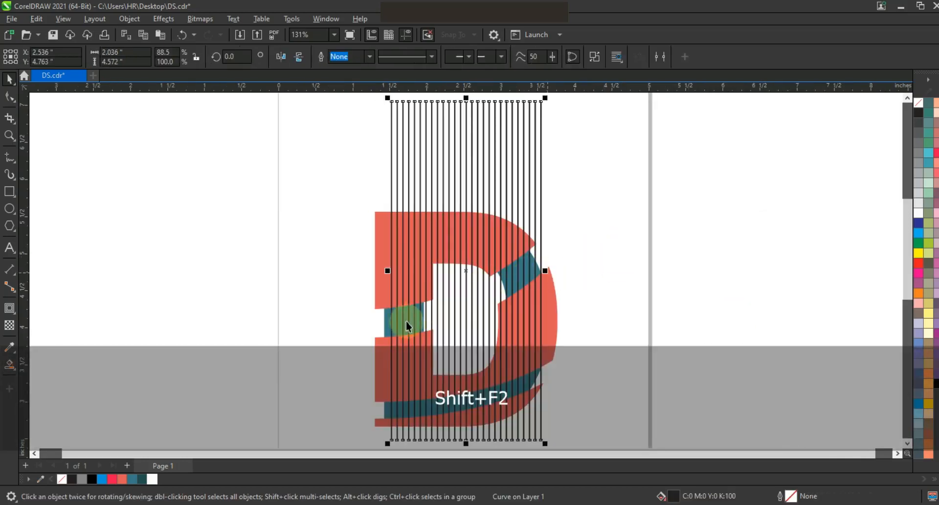
left_click_drag(546, 270, 539, 270)
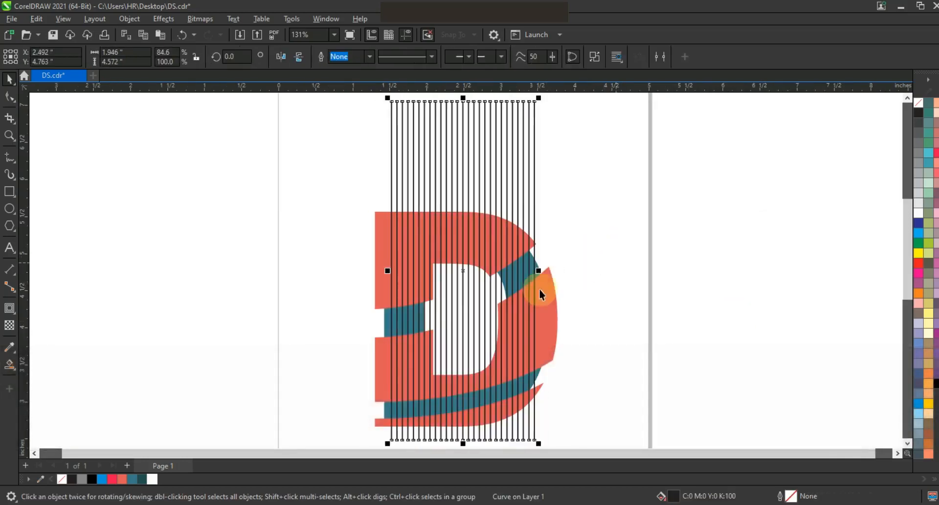
left_click(152, 479)
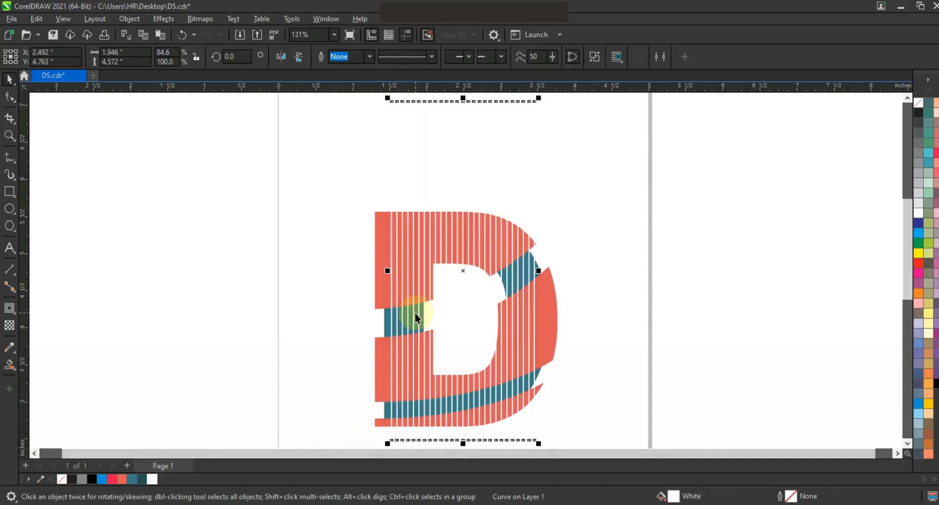
- Try to PowerClip the white strips inside the teal D
right_click(415, 313)
left_click(413, 318)
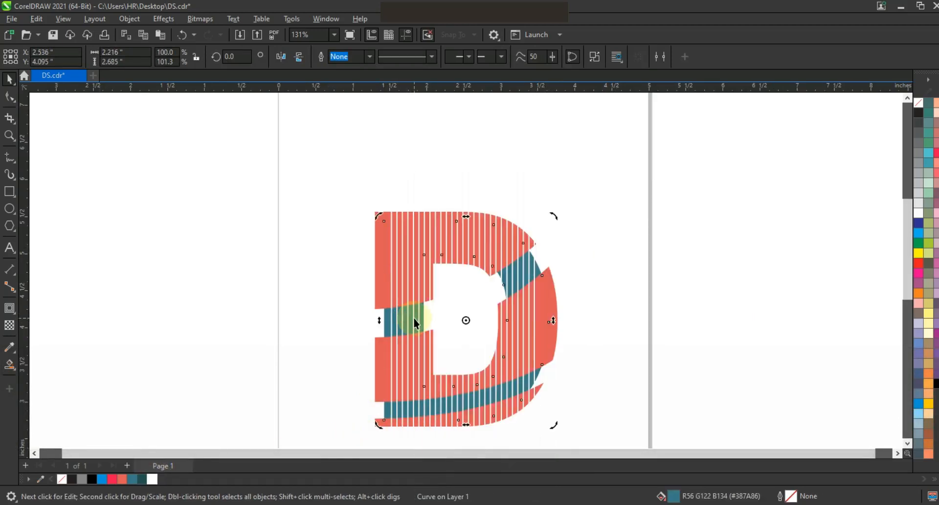
key("Escape")
left_click(386, 328)
key("Return")
left_click(386, 323)
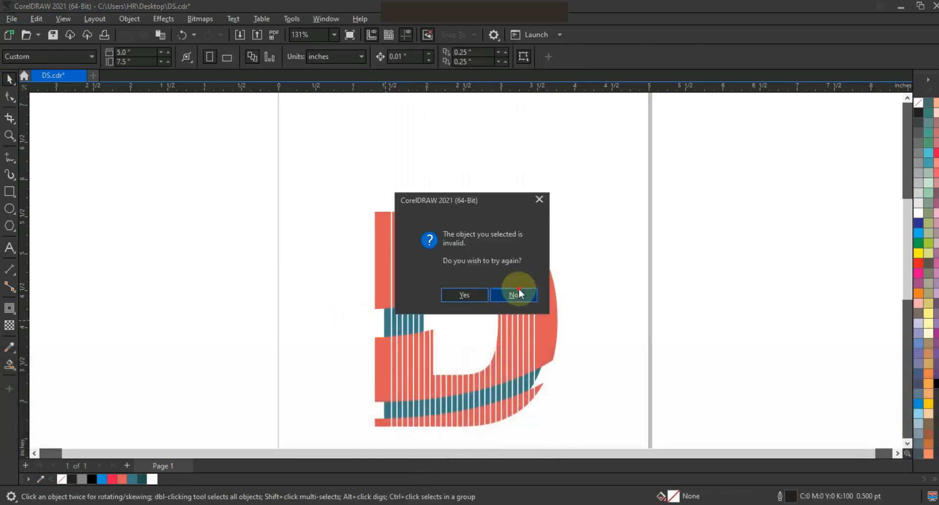
left_click(518, 294)
left_click(415, 311)
left_click(397, 322, "ctrl")
key("ctrl+z")
- Send the white strips to the back and PowerClip them inside the teal D
key("shift+Page_Down")
key("w")
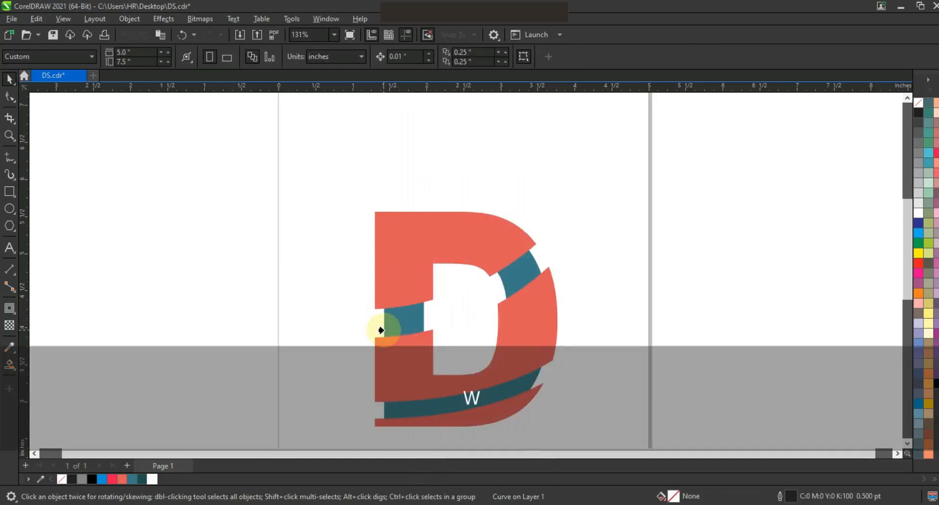
left_click(385, 325)
left_click(334, 329)
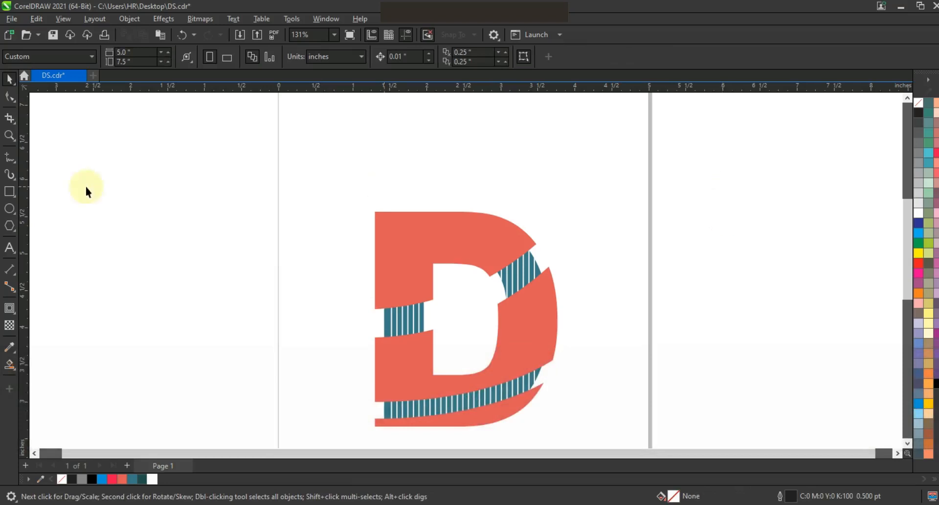
- Draw two straight slanted lines across the D, one along the upper striped band and one along the lower striped band
left_click(8, 161)
left_click(548, 248)
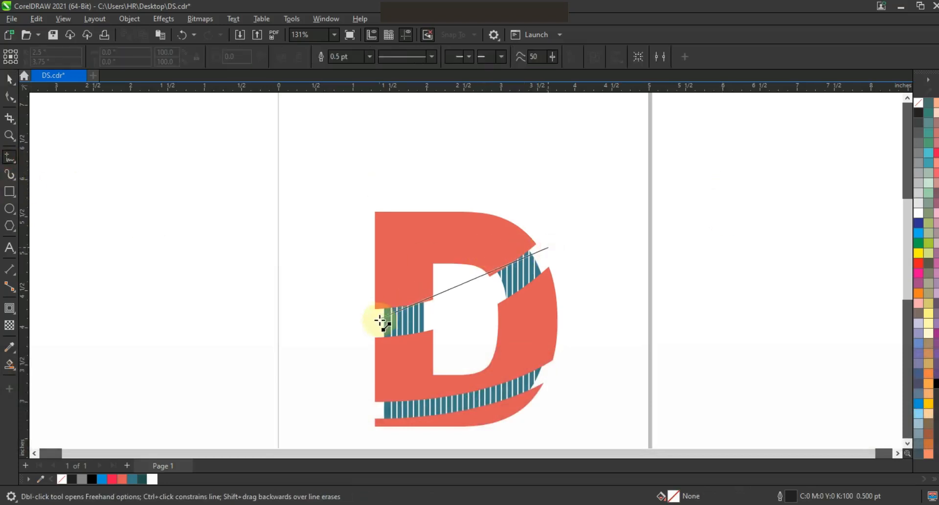
left_click(369, 320)
left_click(553, 371)
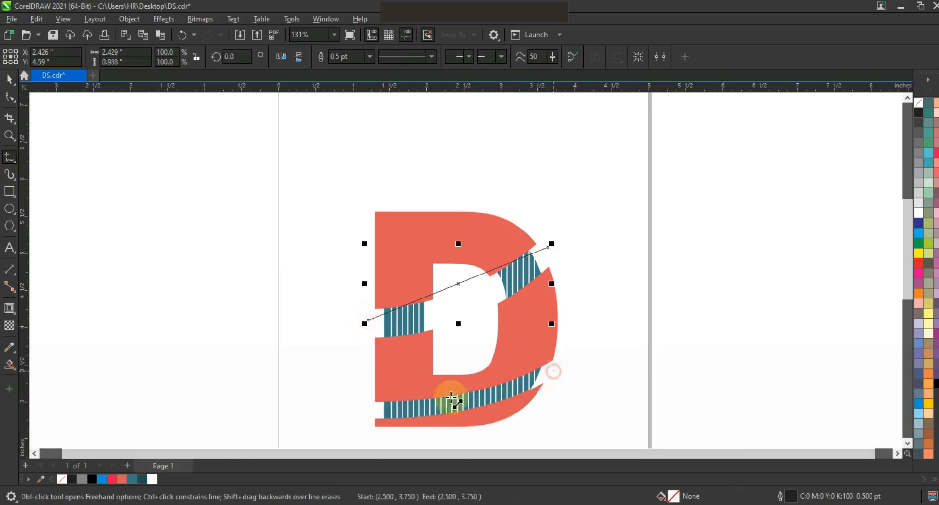
left_click(376, 408)
- Combine the two slanted lines into one object
left_click(10, 81)
left_click(544, 250, "shift")
left_click(321, 57)
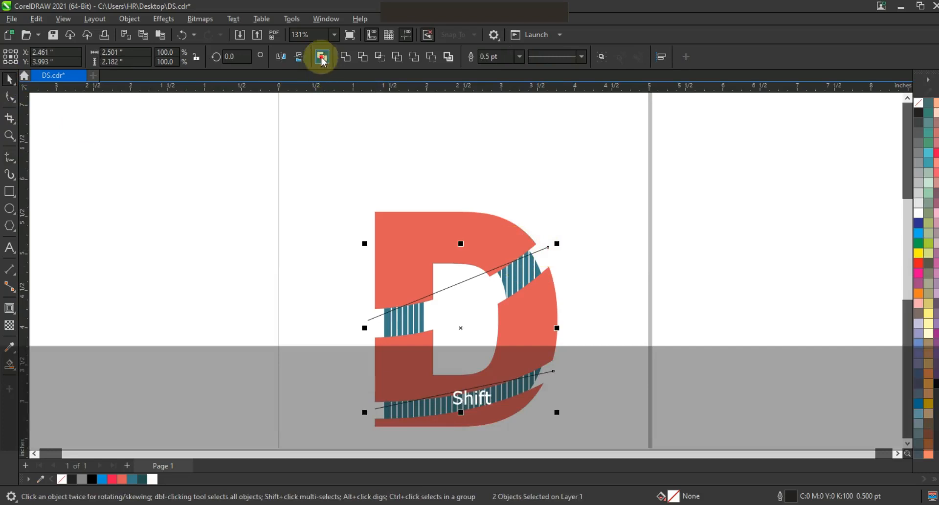
- Convert both slanted lines to curves and bend them downward to follow the arcs of the striped bands
left_click(10, 96)
left_click_drag(233, 186, 621, 417)
left_click(181, 56)
left_click_drag(461, 289, 465, 303)
left_click(465, 397)
left_click_drag(466, 400, 468, 403)
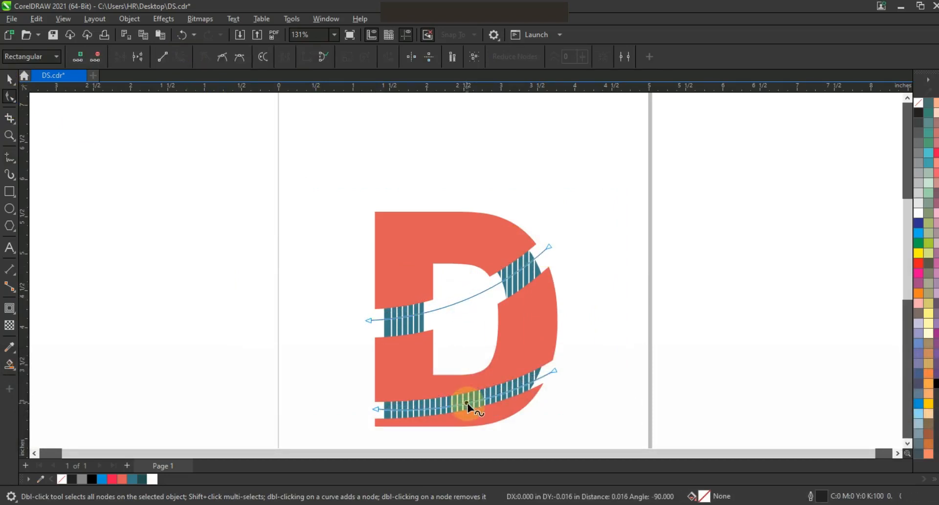
- Smart Fill the three striped band areas above the curved lines
left_click(10, 365)
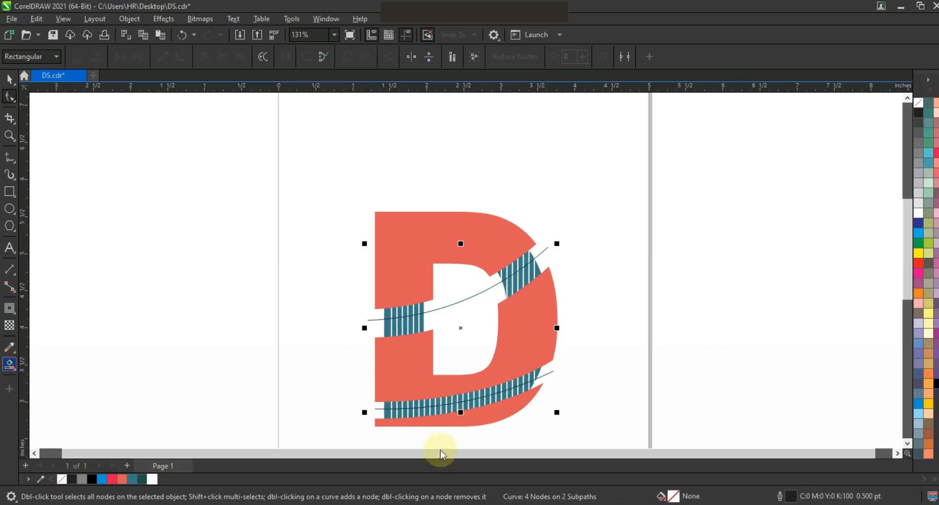
left_click(443, 402)
left_click(411, 309)
left_click(514, 269)
- Fill the three new band sections with dark teal #214F4F and remove their outlines
key("space")
left_click(416, 411, "shift")
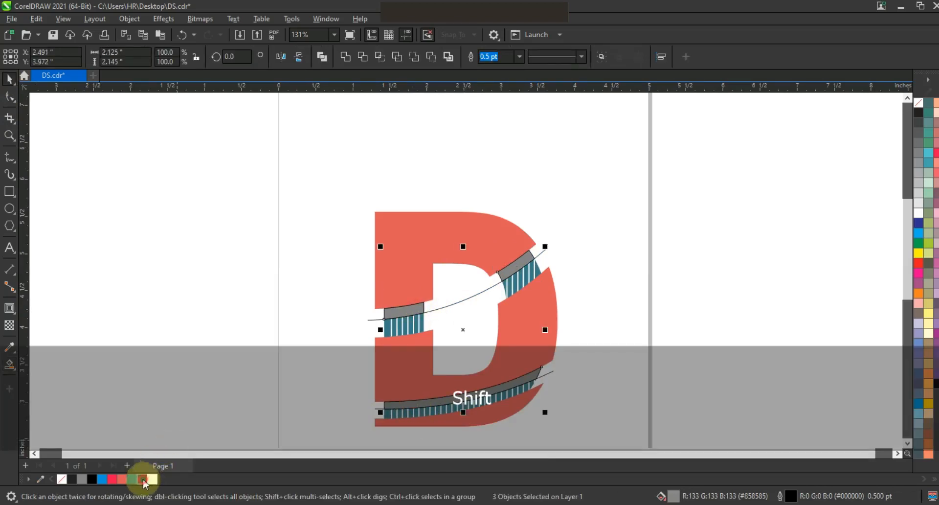
left_click(142, 479)
right_click(919, 103)
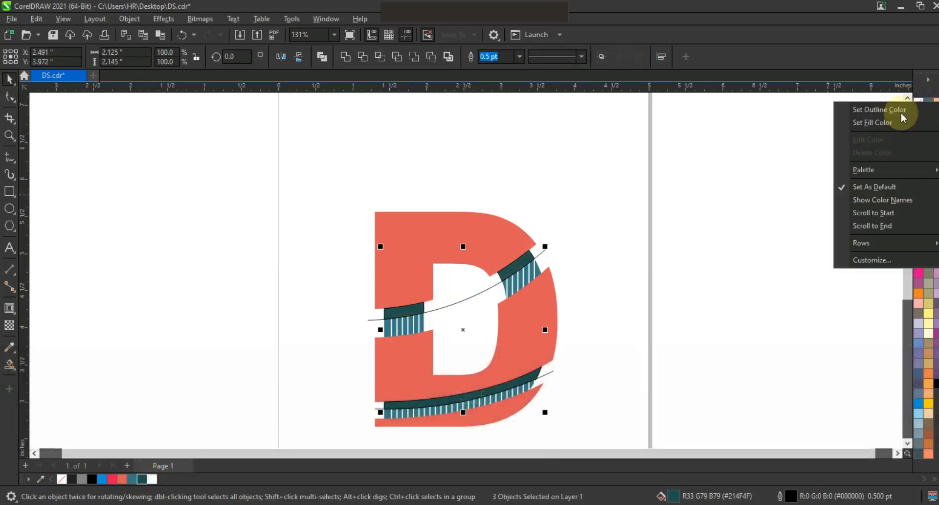
left_click(903, 116)
- PowerClip the three dark teal band sections inside the striped teal D
right_click(522, 254)
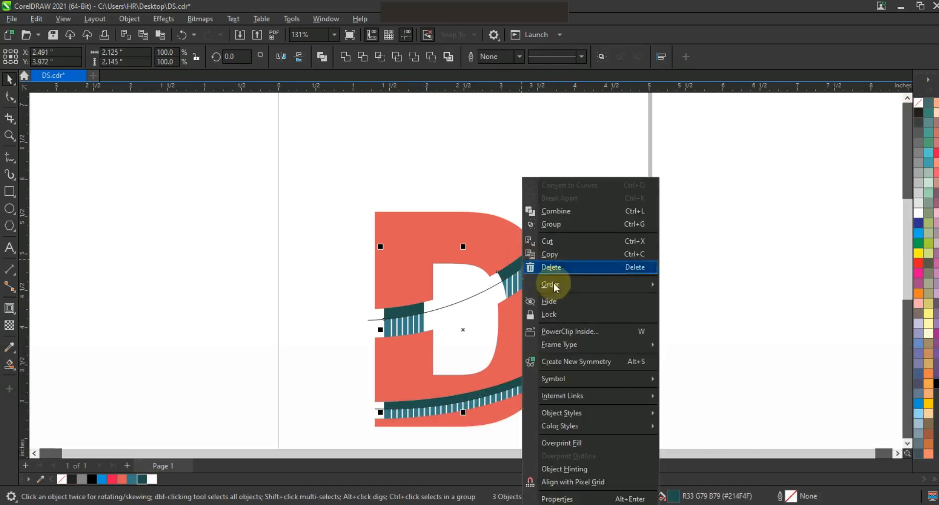
left_click(568, 331)
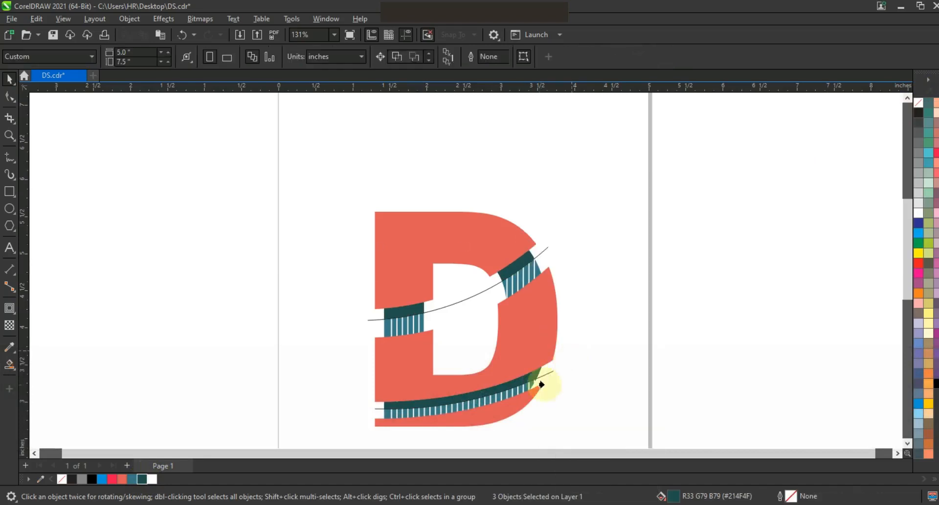
left_click(407, 413)
- Edit the striped D's PowerClip contents, send the three dark sections behind the white stripes, and finish editing
right_click(408, 413)
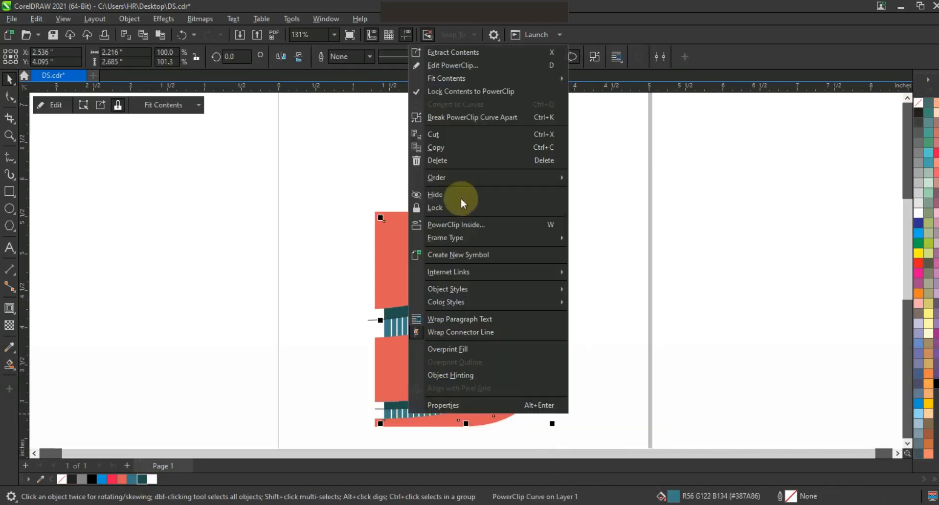
left_click(452, 65)
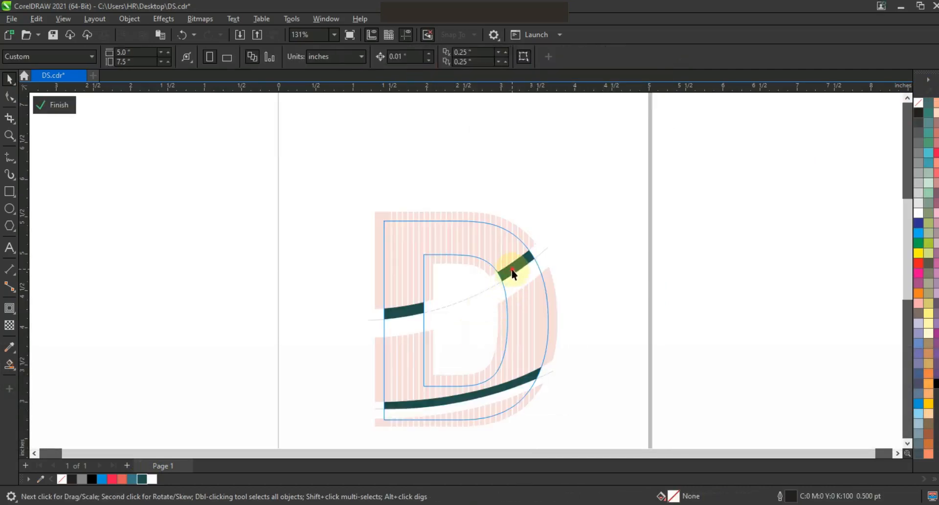
left_click(513, 274)
left_click(399, 313, "shift")
left_click(400, 405, "shift")
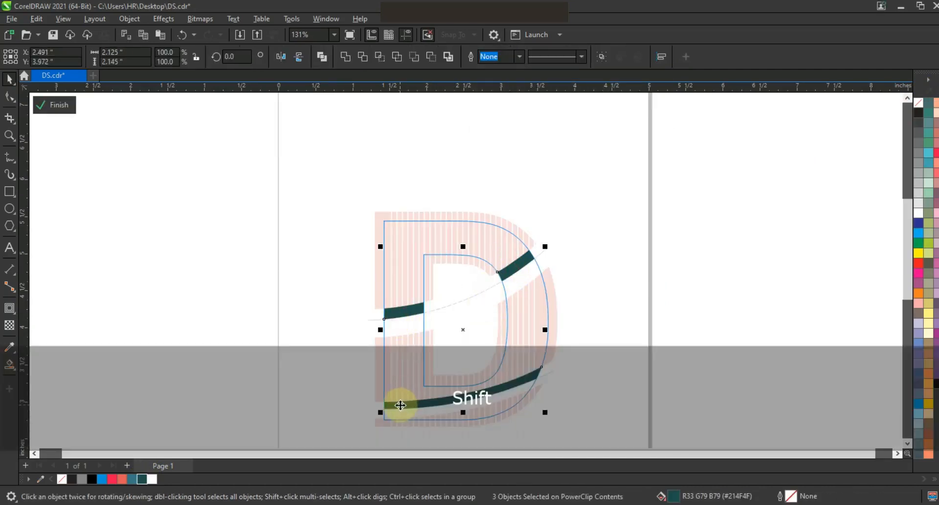
key("shift+Page_Down")
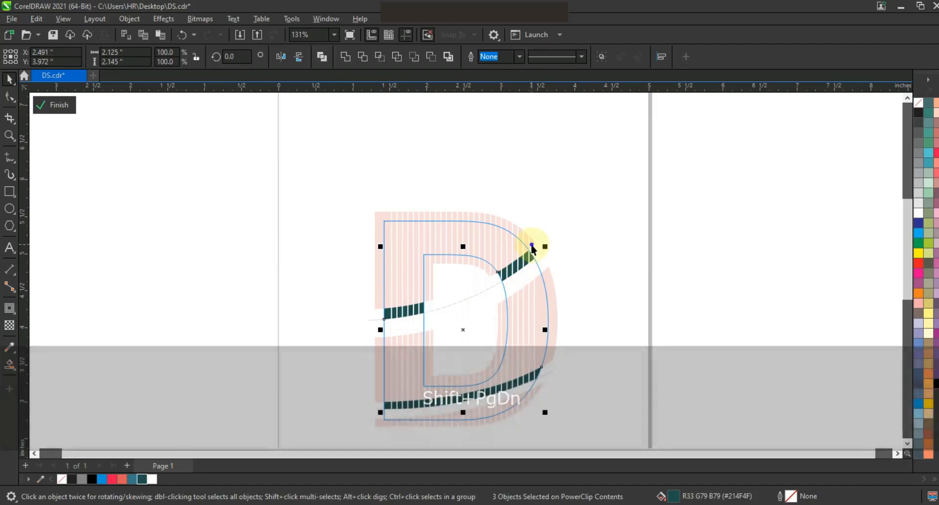
right_click(533, 249)
left_click(557, 255)
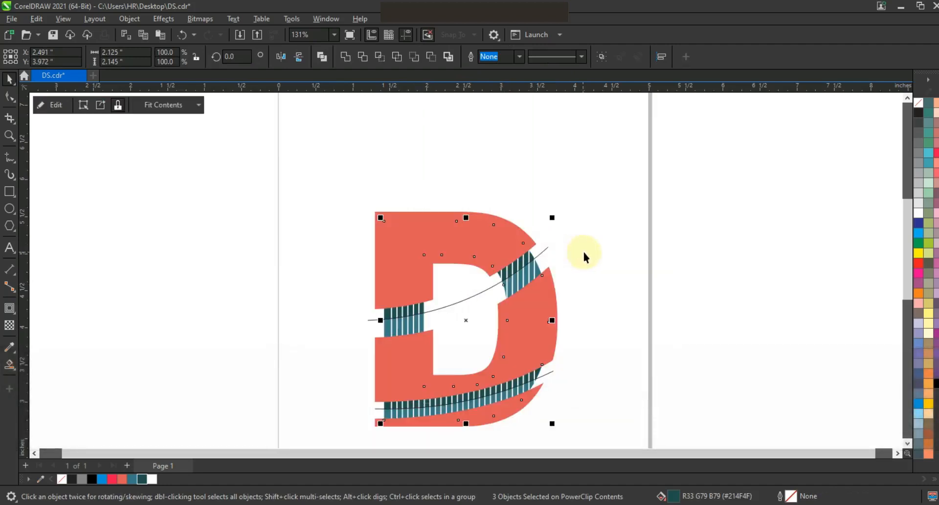
- Delete the curved guide lines and remove the outlines from both D objects
left_click(548, 249)
key("Delete")
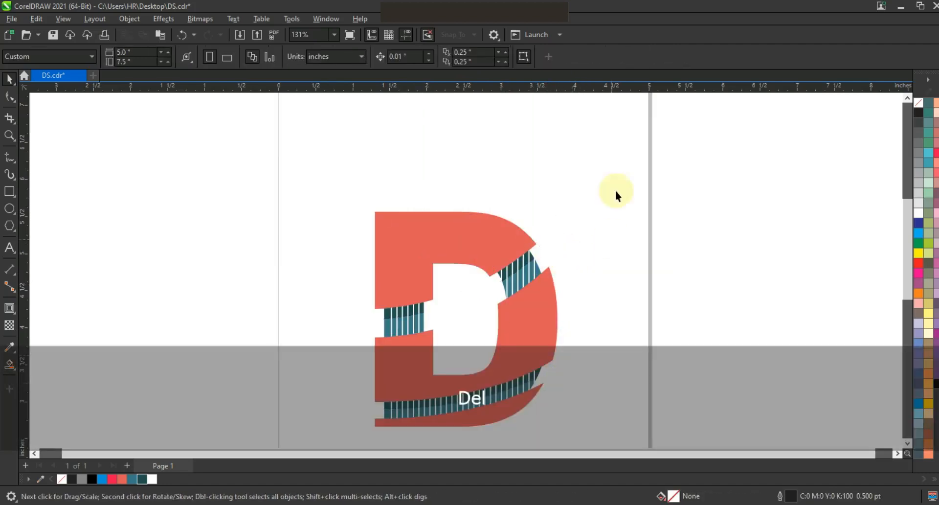
left_click_drag(334, 439, 615, 193)
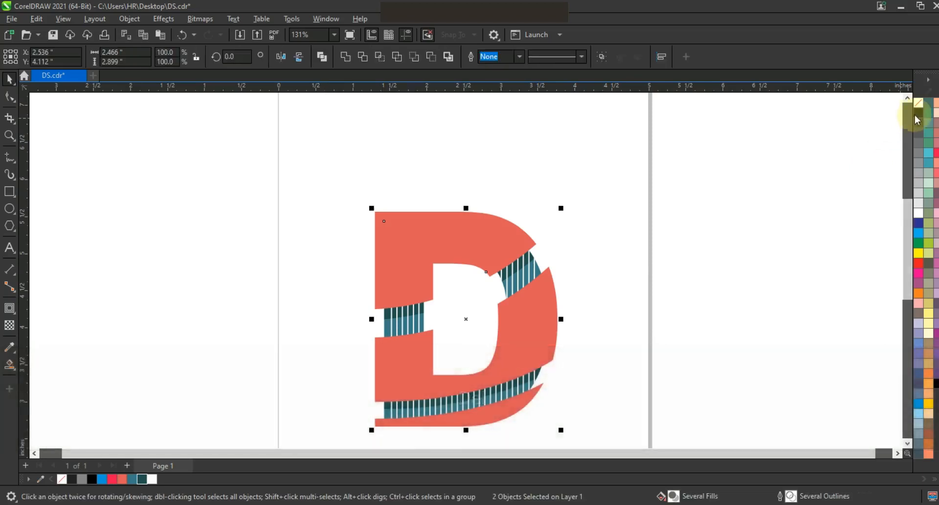
right_click(922, 104)
left_click(783, 194)
left_click(743, 220)
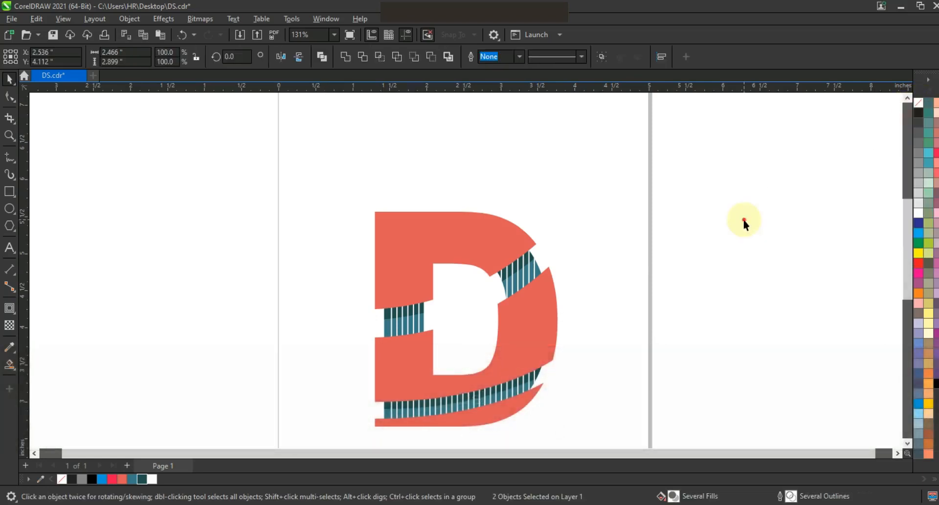
- Draw an open V-shaped wedge about 0.73 in wide and 0.63 in tall across the D's outer curve, below the upper striped band
left_click(10, 157)
left_click(563, 280)
left_click(526, 327)
left_click(525, 326)
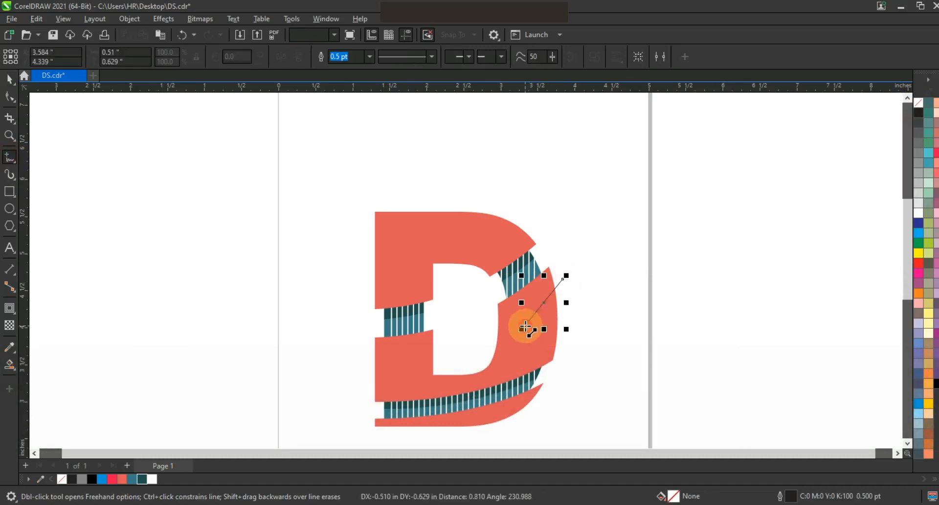
left_click(579, 294)
- Draw a closed triangular wedge about 0.76 in wide and 0.43 in tall across the D's upper outer curve
left_click(523, 209)
left_click(487, 241)
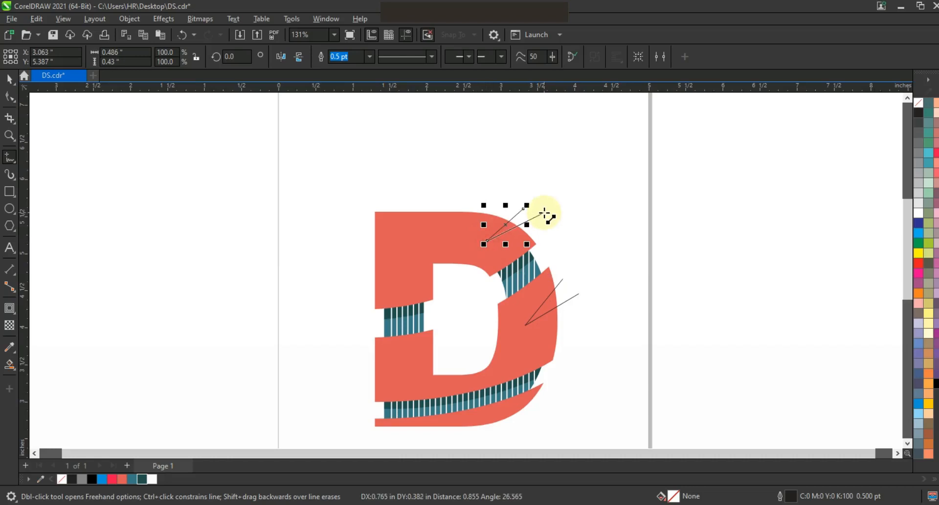
left_click(544, 212)
left_click(9, 79)
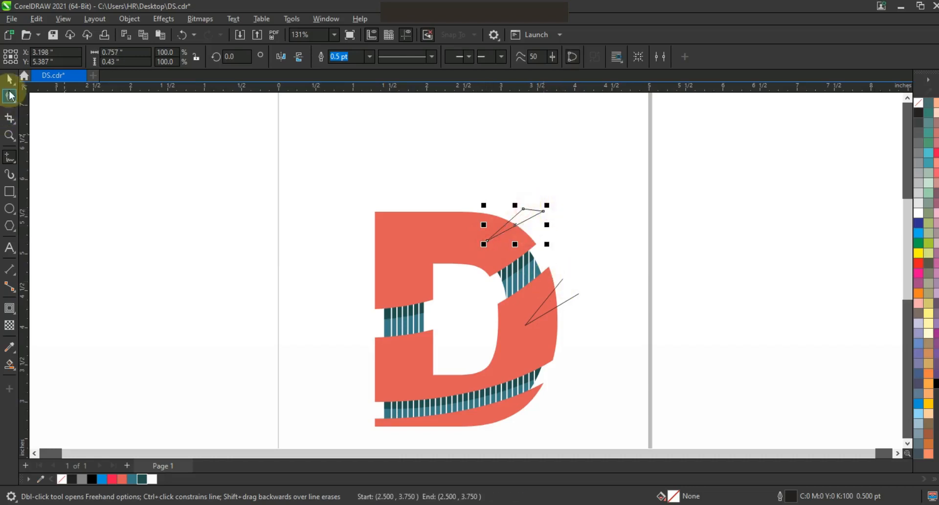
- Close the open V-shaped wedge with a straight end and bend its long sides into curves
left_click(562, 281)
key("space")
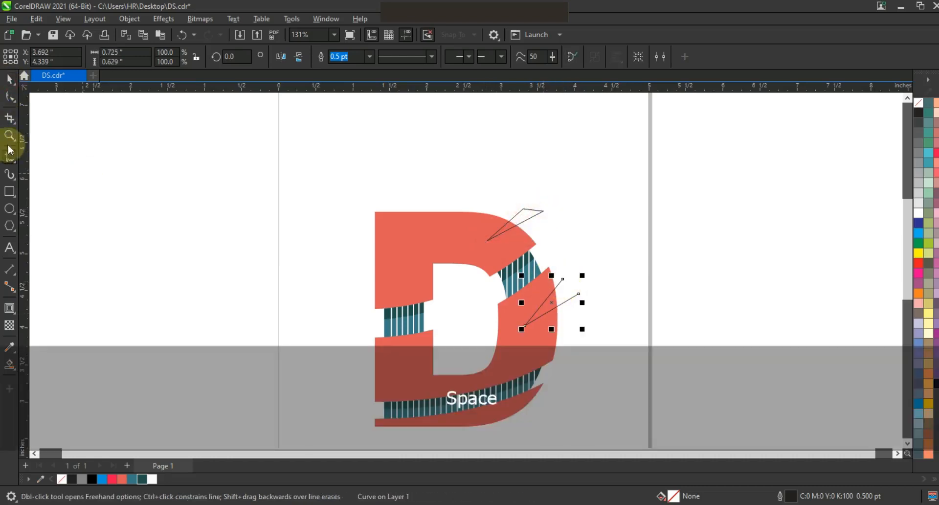
key("F10")
left_click(579, 295)
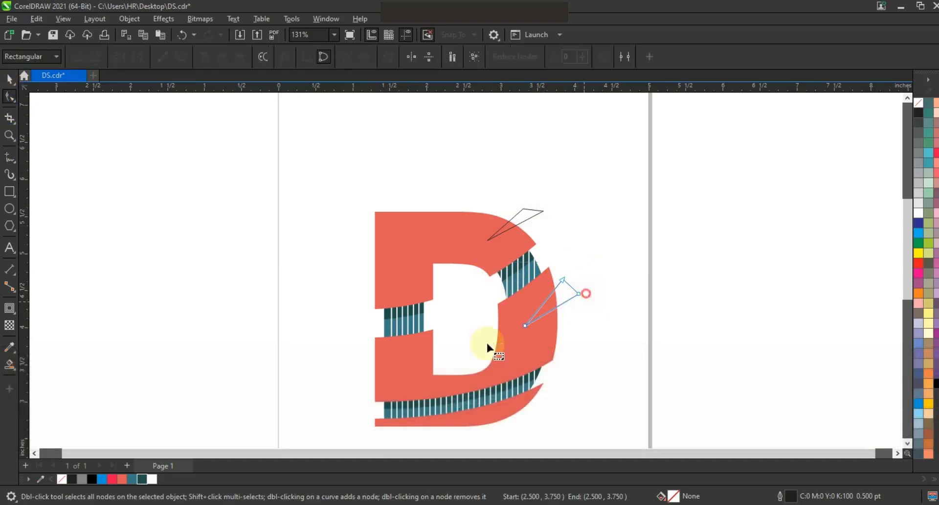
left_click_drag(553, 310, 538, 295)
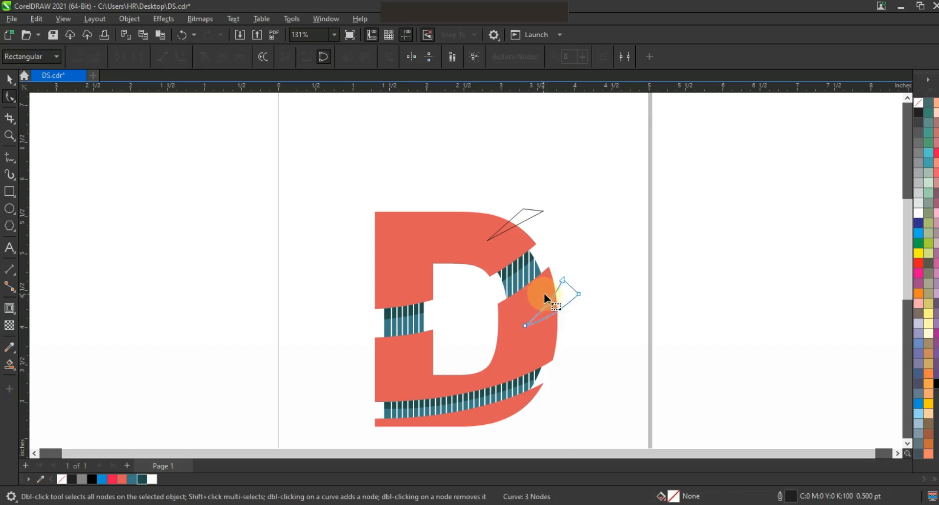
- Trim the coral D with the two wedge shapes and delete the wedges
left_click(9, 79)
left_click(535, 209, "shift")
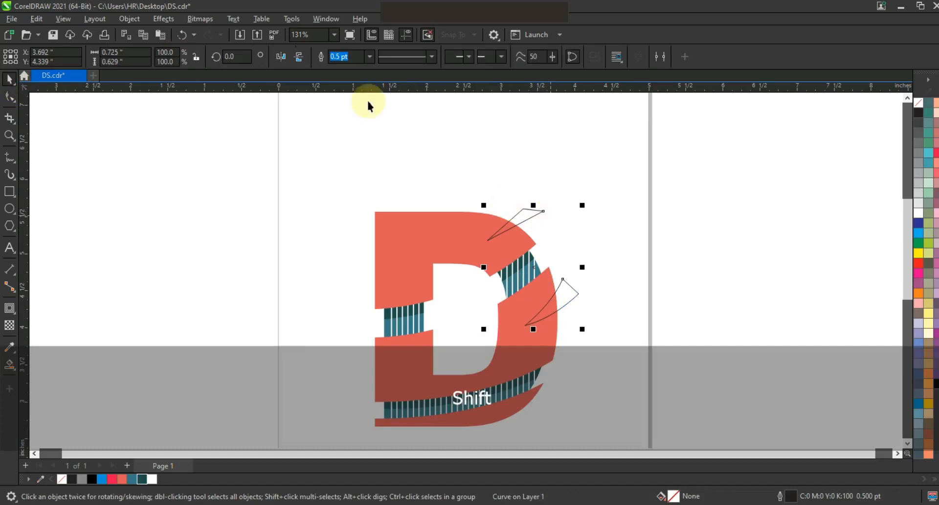
left_click(430, 245, "shift")
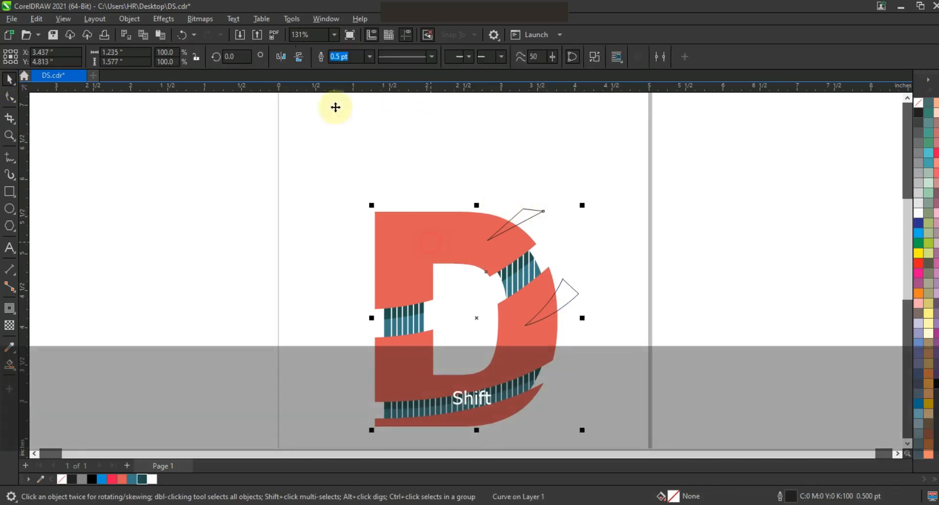
left_click(362, 57)
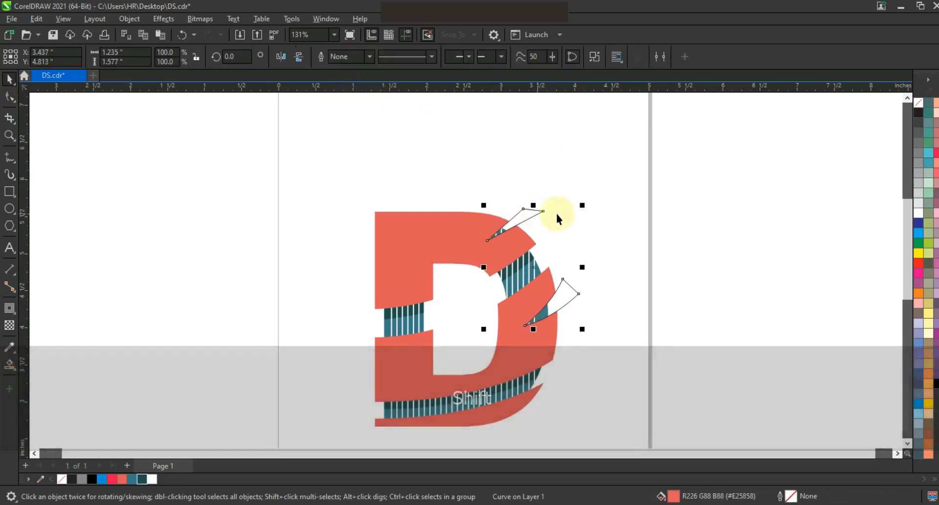
key("Delete")
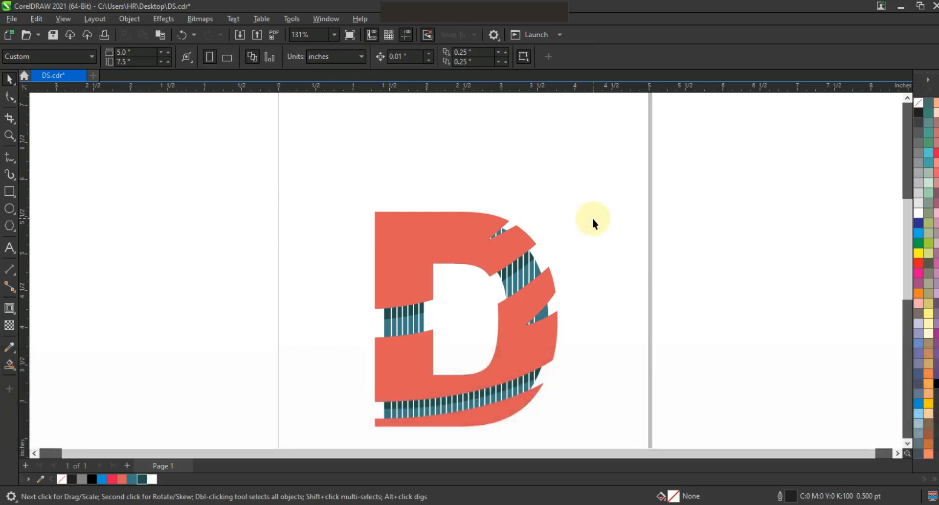
- Draw a square about 4.3 in wide around the D, fill it with black, and send it to the back
left_click(10, 135)
left_click(15, 191)
key("F3")
mouse_move(378, 181)
left_mouse_down()
mouse_move(482, 342)
mouse_move(519, 348)
left_mouse_up()
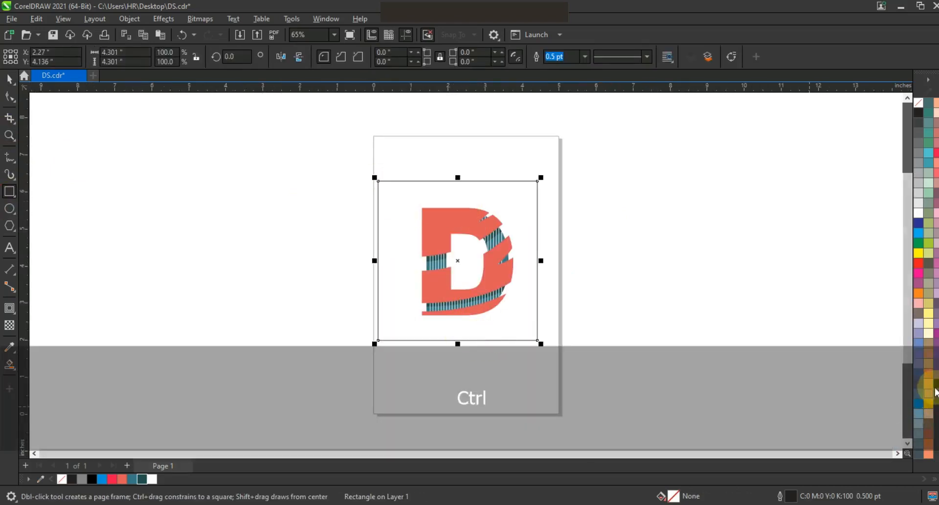
left_click(936, 386)
key("shift+Page_Down")
key("shift+F2")
key("Escape")
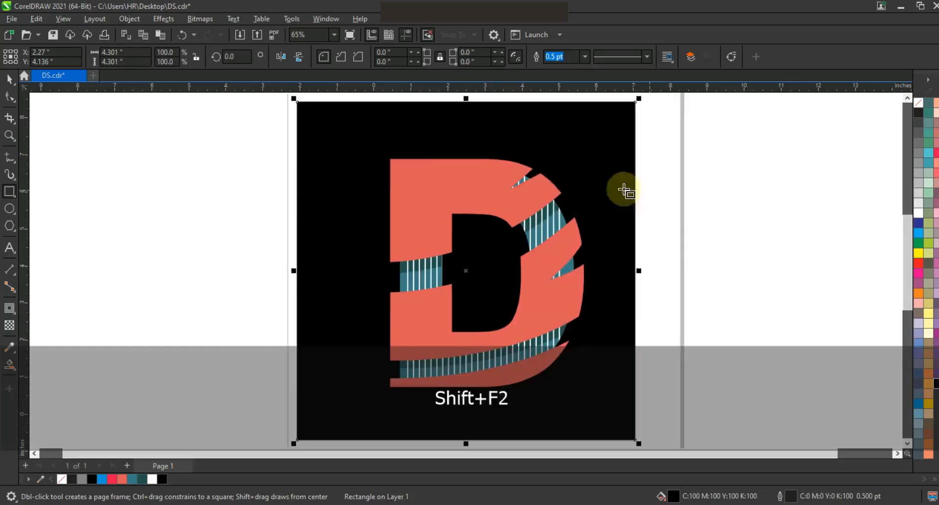
- Move the whole D artwork slightly up and left on the black square
left_click(10, 79)
left_click_drag(252, 142, 632, 411)
left_click_drag(569, 324, 561, 307)
left_click(768, 270)
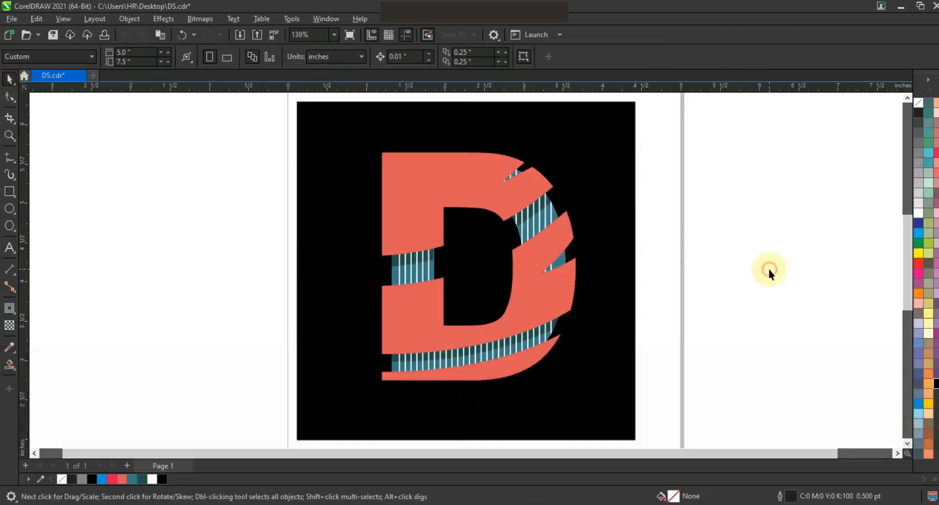
- Delete the extra node where the upper spike joins the red D and bend the spike's lower edge into a smooth curve
left_click(10, 136)
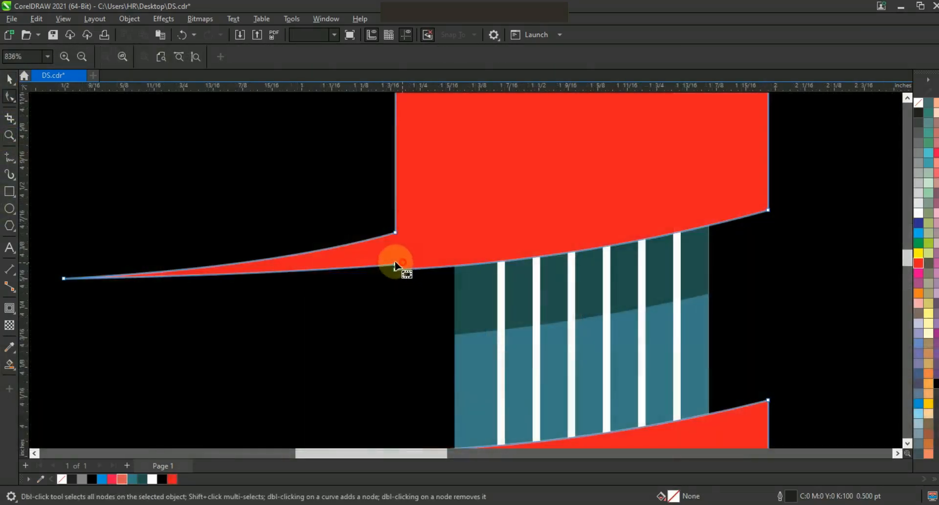
key("Delete")
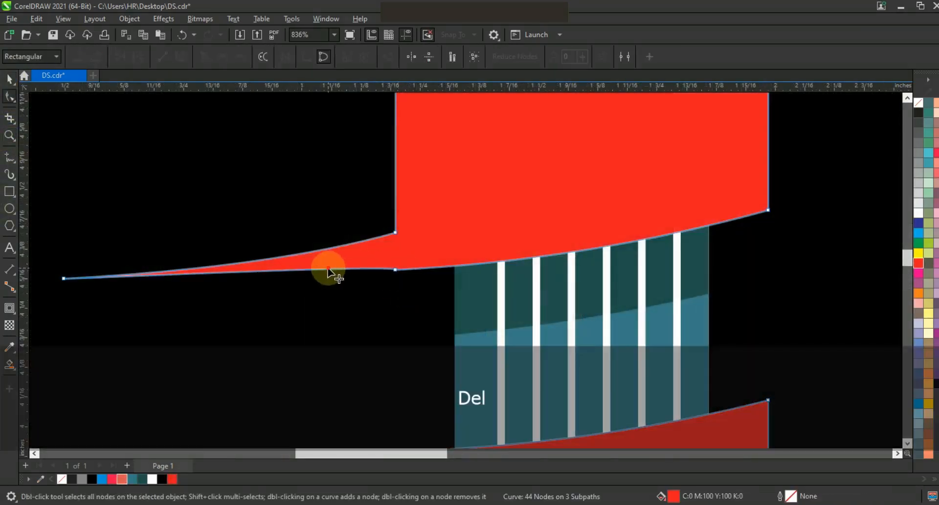
left_click_drag(329, 267, 327, 275)
left_click(514, 258)
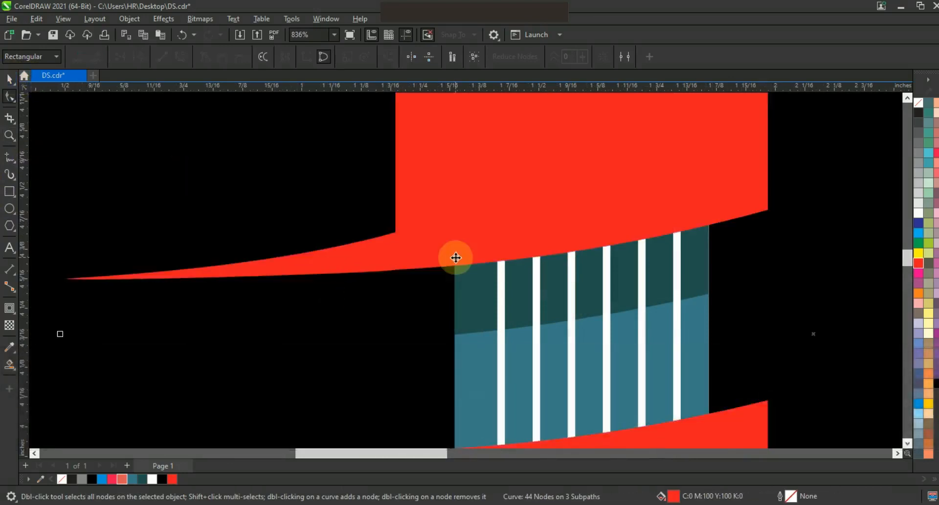
key("F3")
key("Escape")
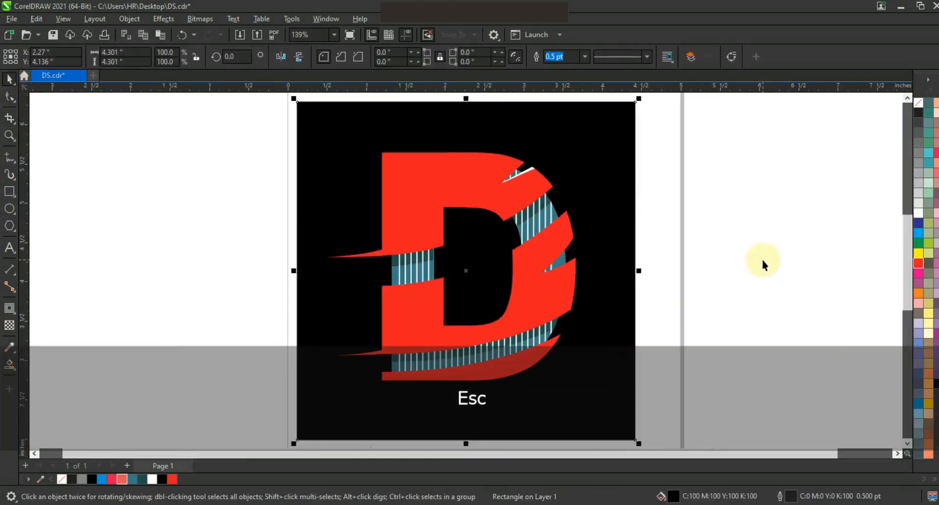